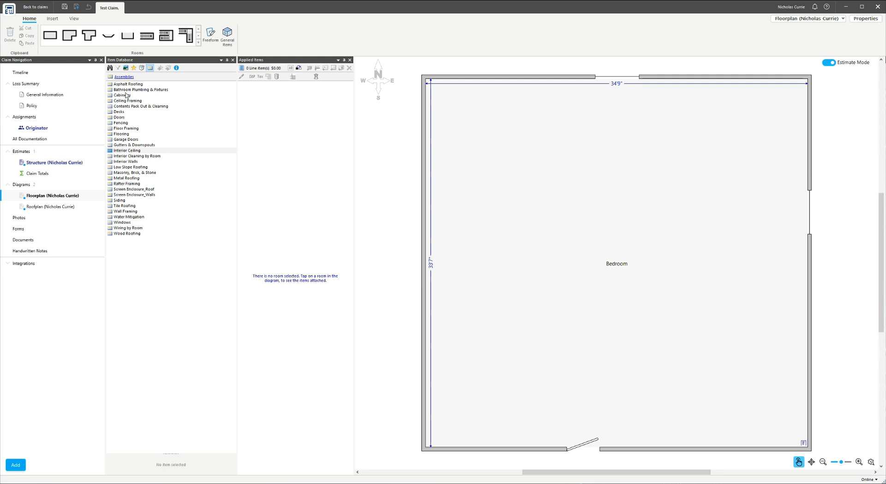
Apply the Interior Ceiling assembly from the assemblies list to the Bedroom in the floorplan
left_click(110, 68)
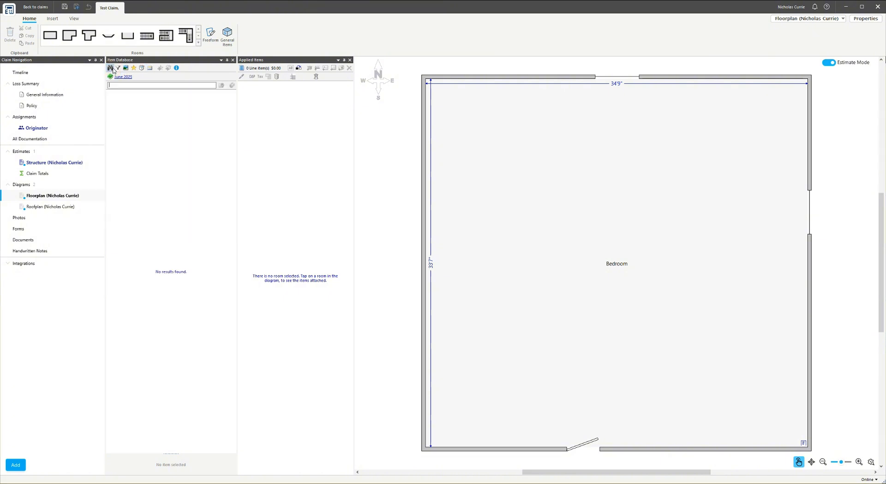
left_click(150, 68)
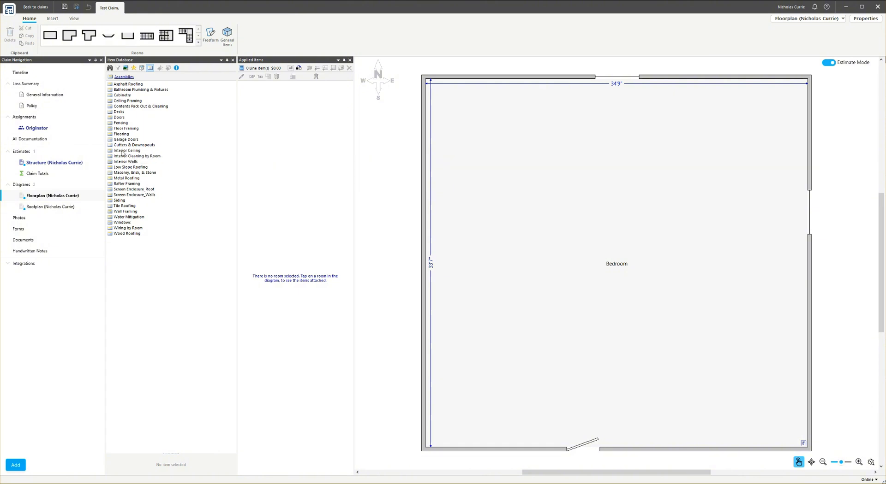
left_click_drag(122, 154, 596, 202)
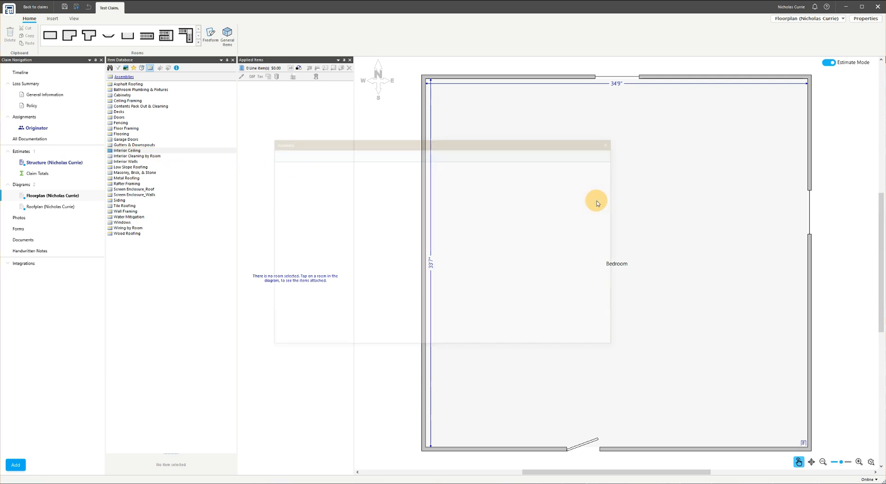
Fill in the ceiling overview with Structure coverage and an age of 8 years, keeping the drywall thickness at 5/8"
left_click(429, 220)
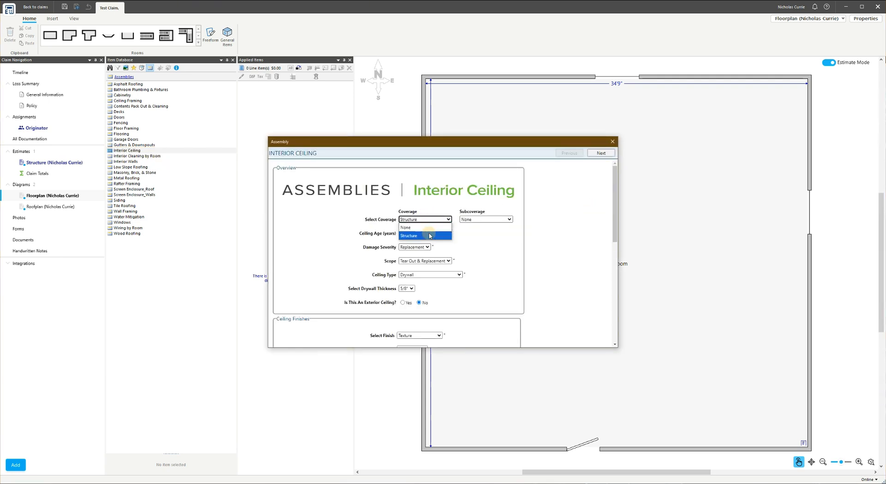
left_click(418, 235)
scroll(496, 233, "down", 1)
left_click(408, 198)
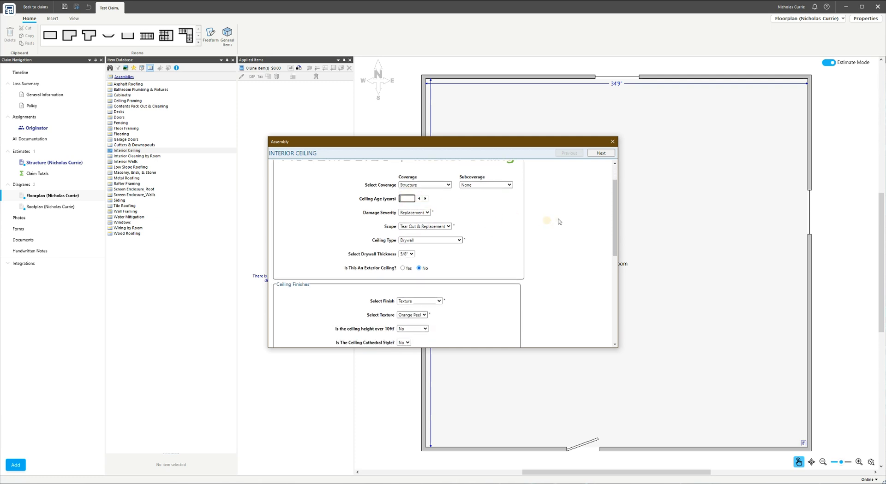
type("8")
scroll(544, 237, "down", 1)
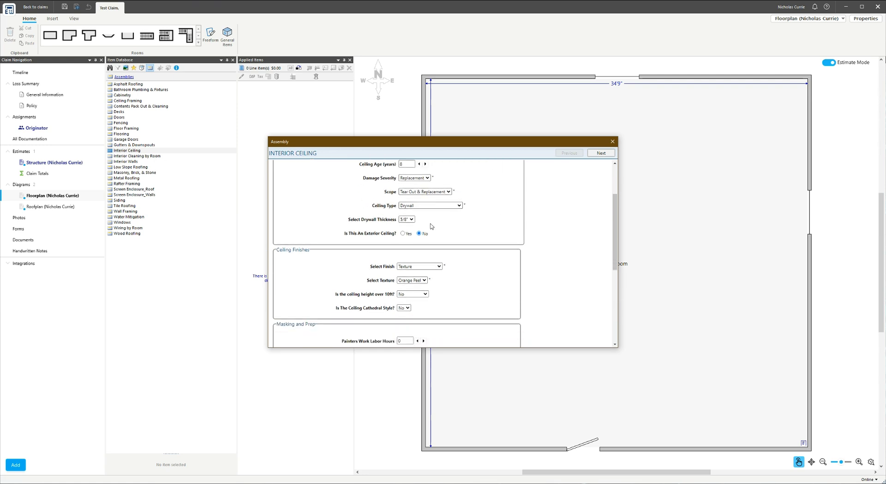
left_click(410, 219)
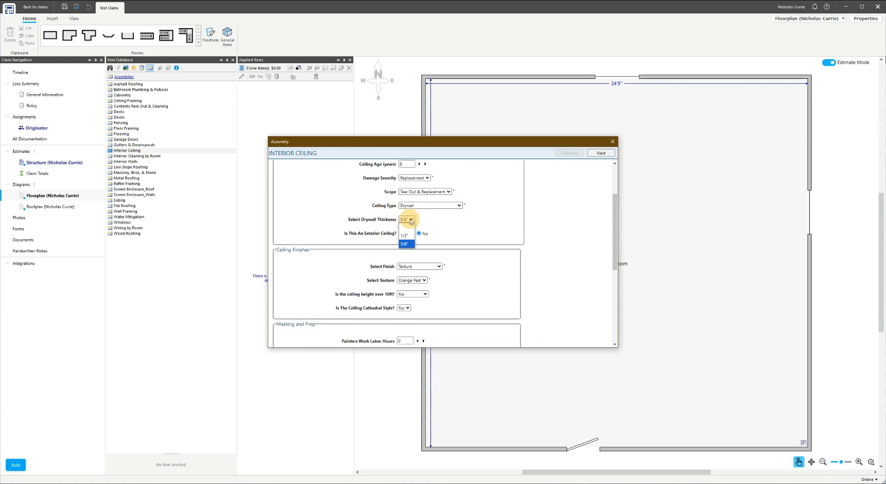
left_click(499, 220)
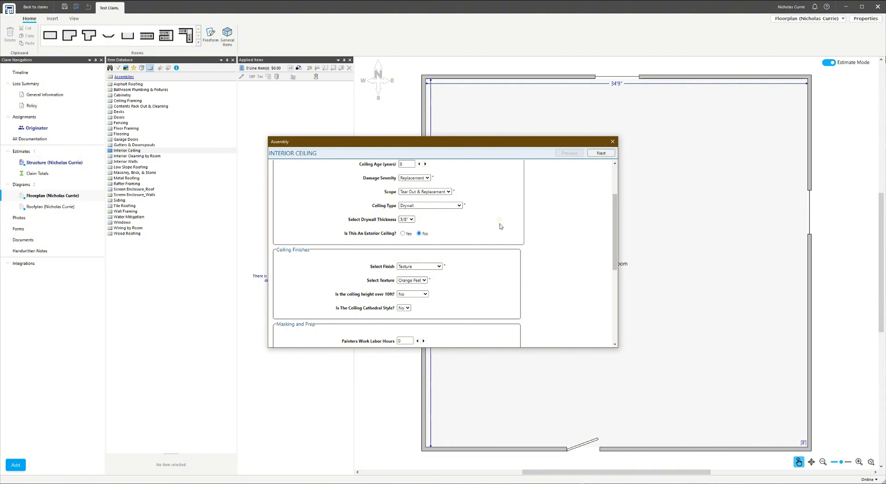
Set the ceiling finish to Texture with a Popcorn texture, leaving the cathedral style option at No
scroll(497, 225, "down", 2)
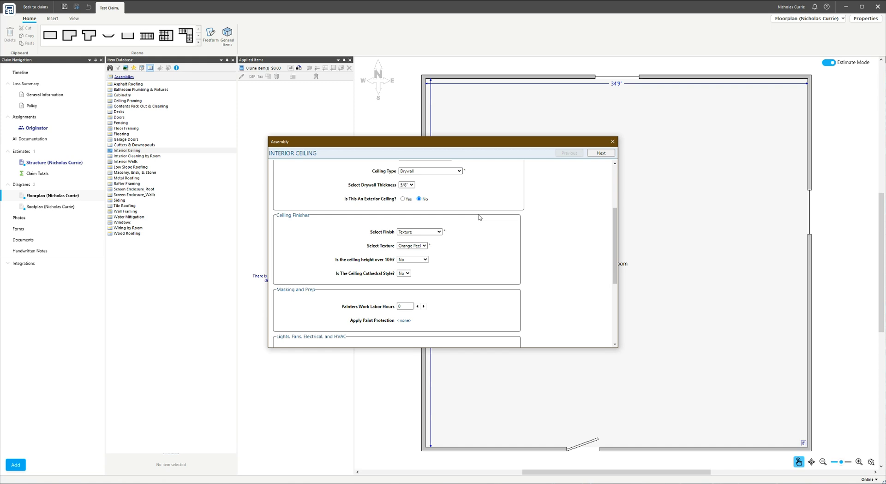
scroll(486, 224, "down", 2)
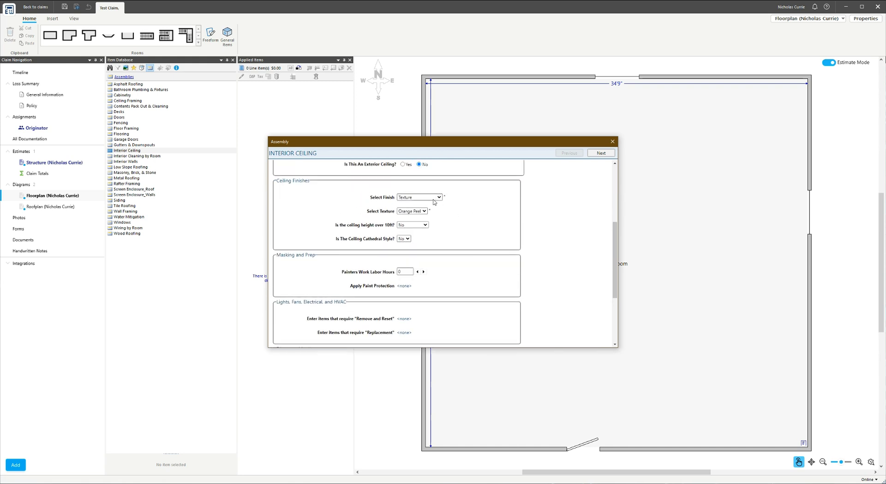
left_click(434, 200)
left_click(424, 222)
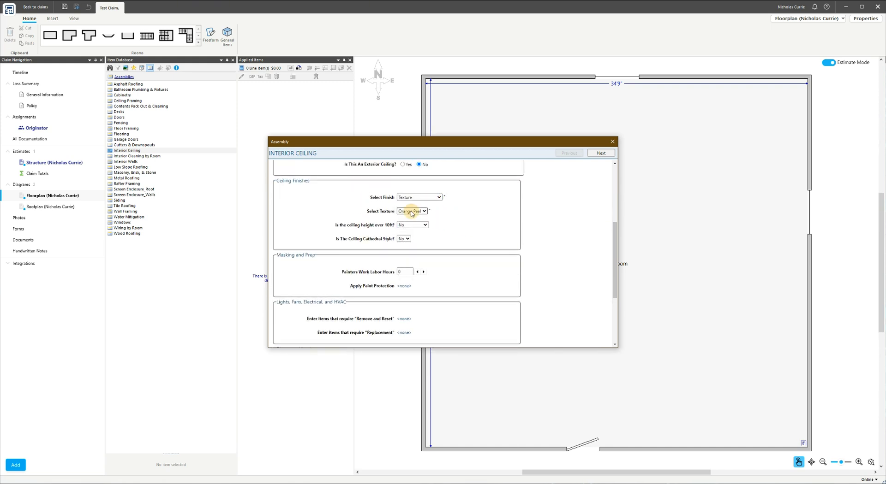
left_click(412, 211)
left_click(415, 260)
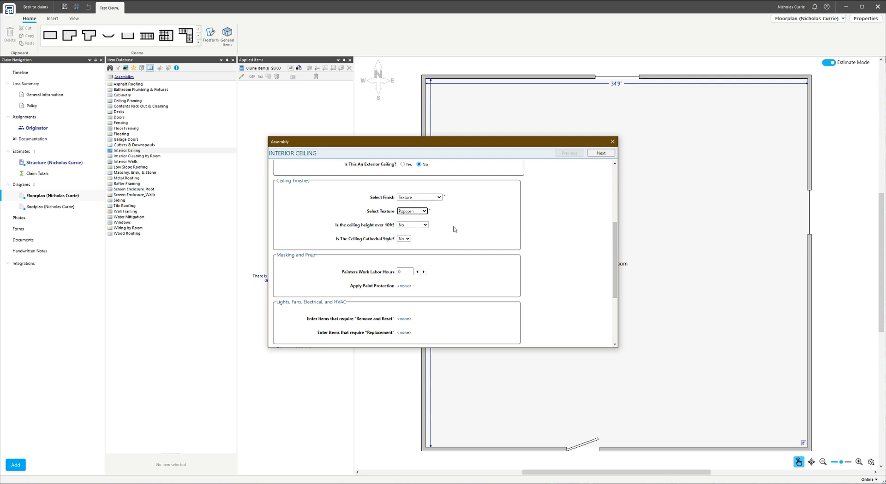
scroll(444, 241, "down", 2)
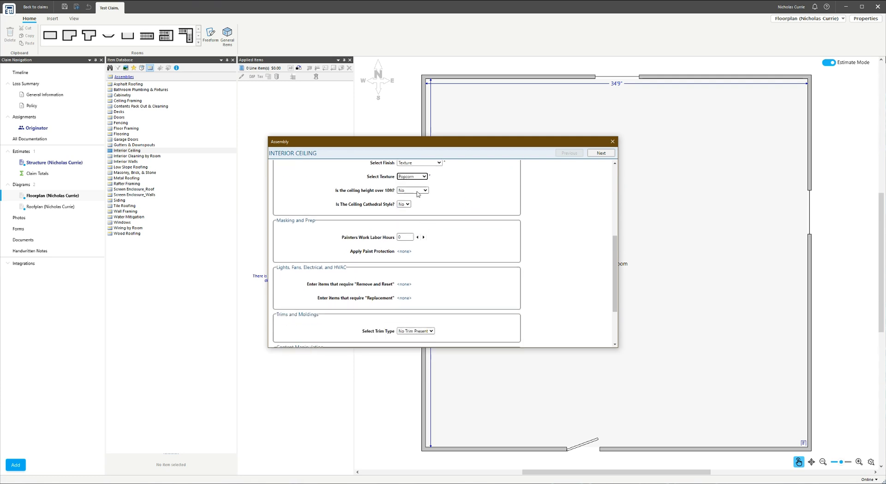
left_click(408, 204)
left_click(408, 206)
Apply Floor Protection and Wall Protection as paint protection, leaving the painters work labor hours at 0
scroll(472, 228, "down", 3)
scroll(466, 233, "up", 1)
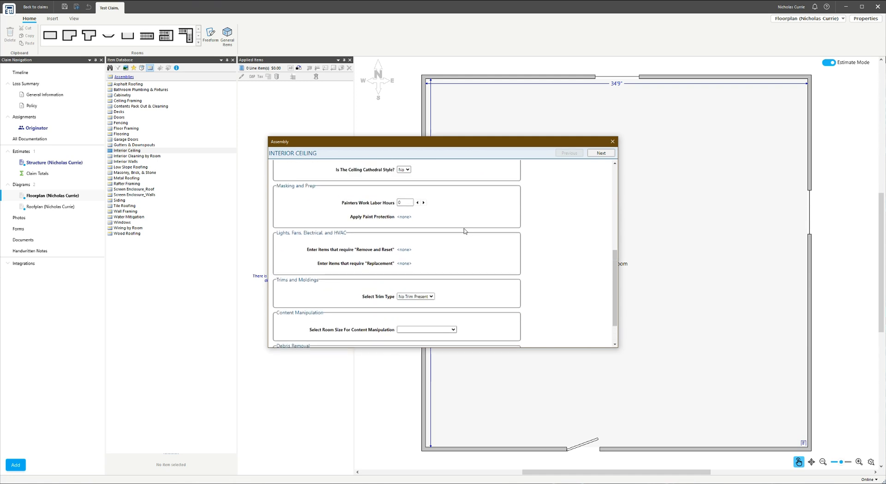
left_click(399, 202)
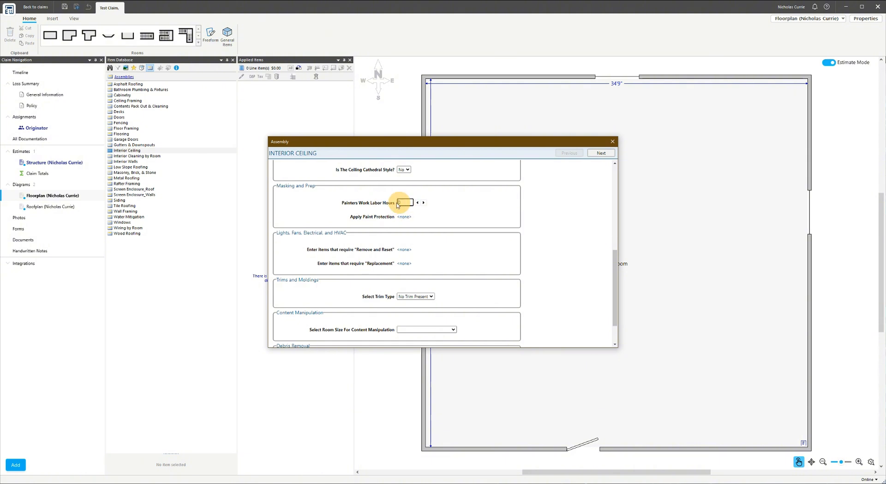
left_click(404, 203)
left_click(405, 217)
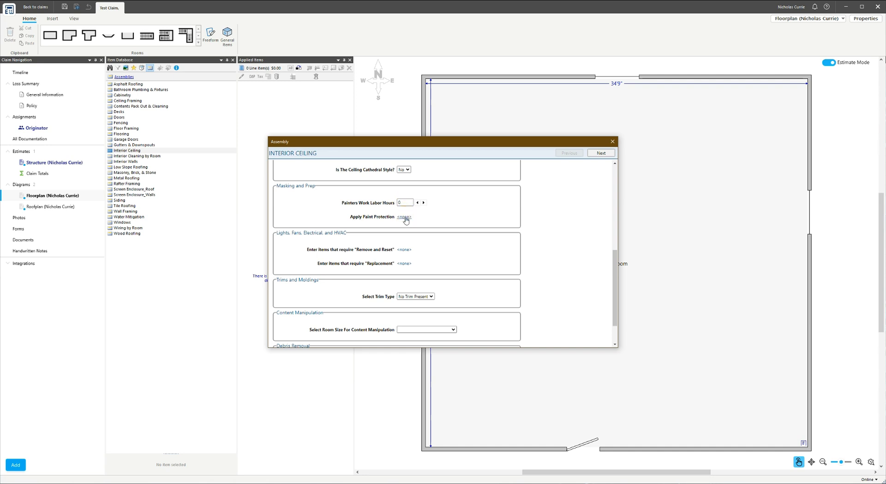
left_click(401, 231)
left_click(401, 239)
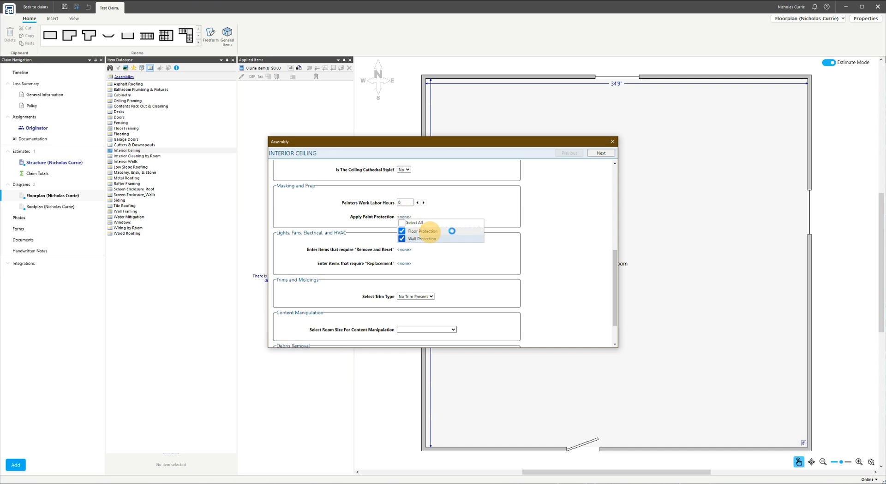
left_click(543, 226)
Add 2 HVAC diffusers, 1 hardwired carbon monoxide detector and 1 battery-powered smoke detector to the Remove and Reset items
scroll(516, 236, "down", 3)
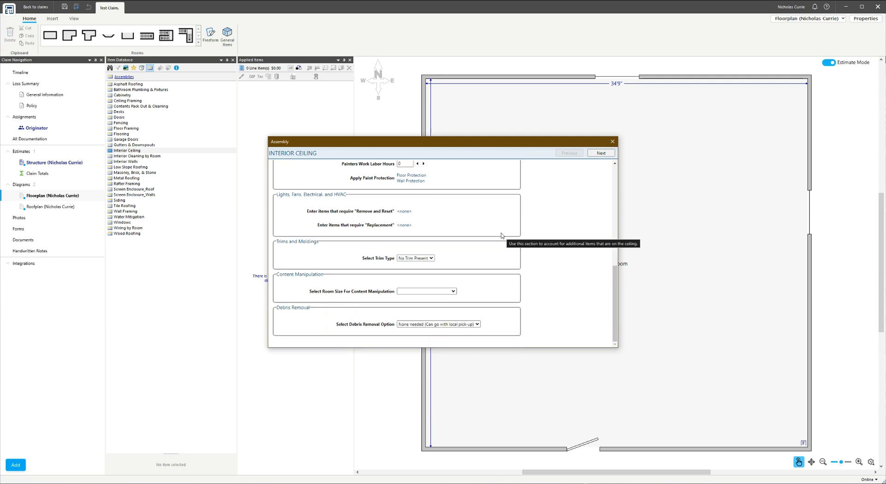
left_click(405, 212)
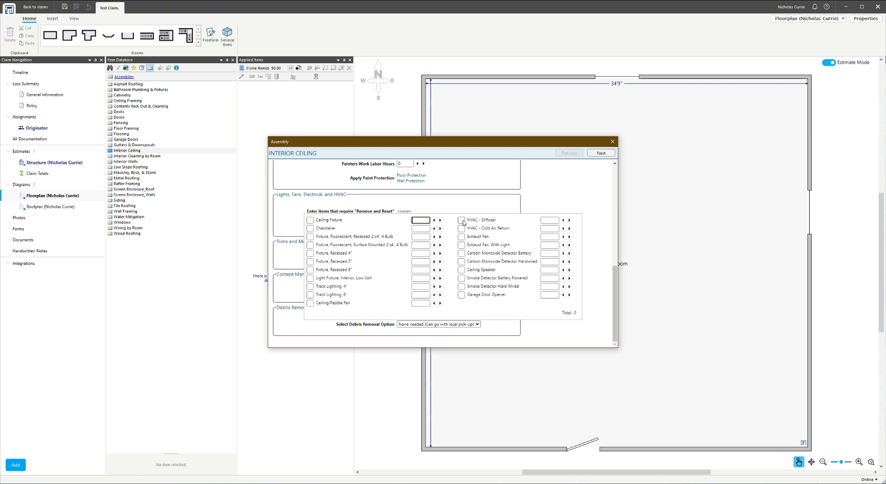
left_click(549, 221)
left_click(462, 223)
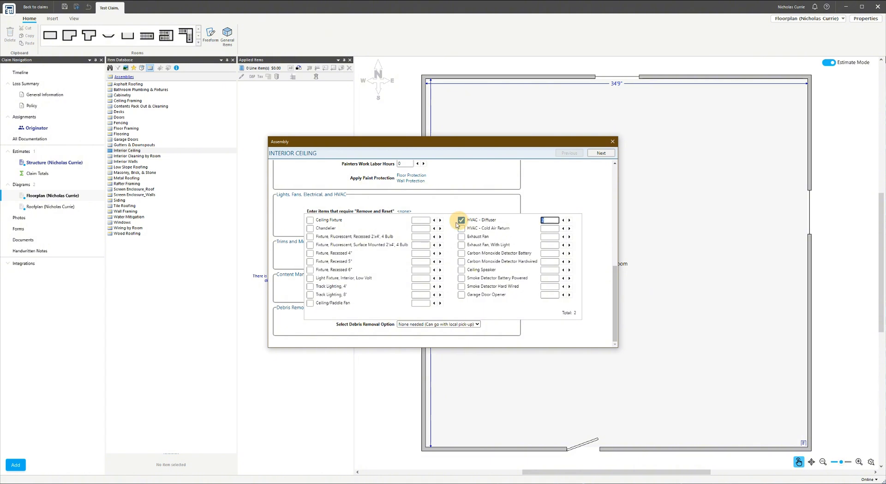
left_click(461, 262)
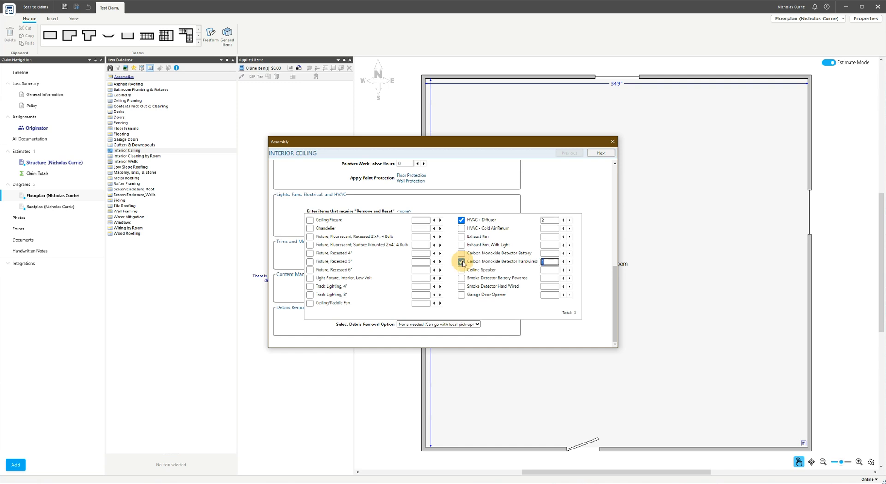
left_click(462, 279)
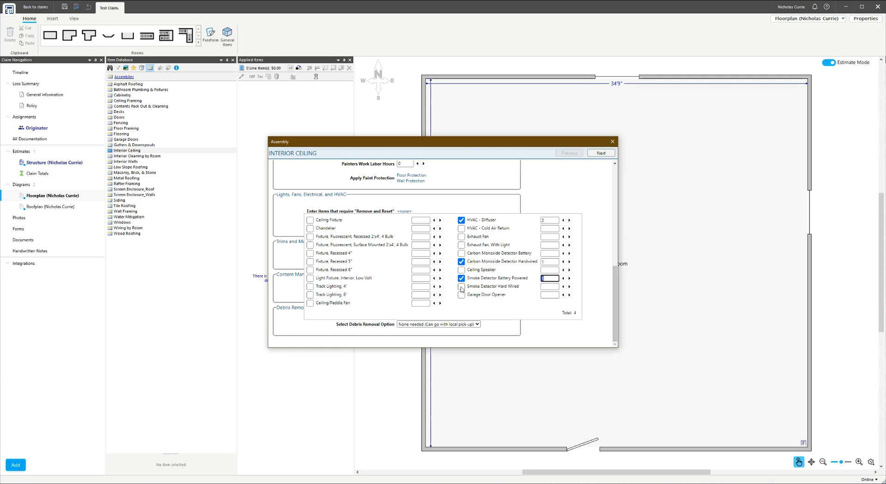
Add 4 recessed 5" fixtures and 1 ceiling/paddle fan to the Remove and Reset items
left_click(310, 262)
type("5")
key("BackSpace")
type("4")
left_click(400, 295)
left_click(310, 304)
left_click(554, 335)
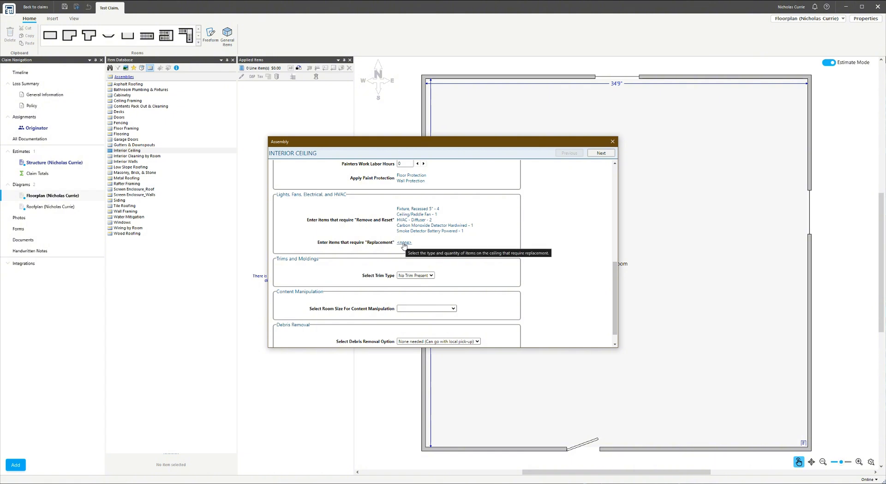
Specify the trim as paint grade Crown Molding, not damaged, with a size of Up to 4"
scroll(516, 263, "down", 1)
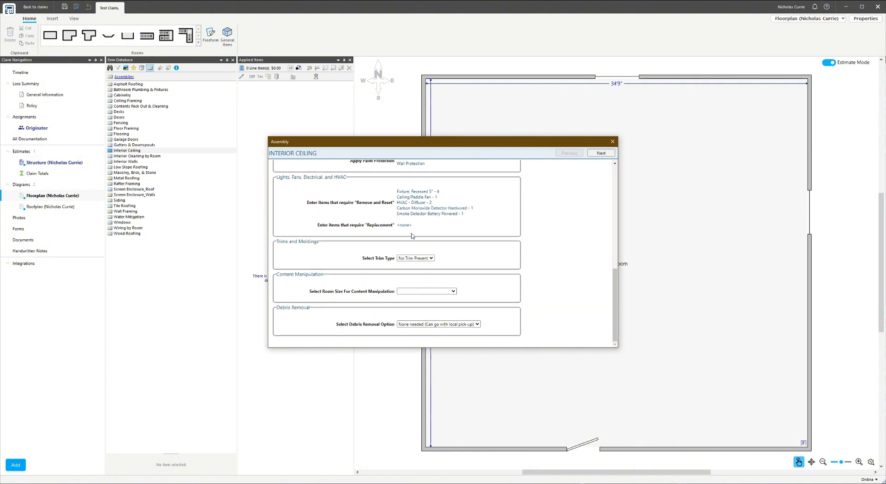
left_click(429, 259)
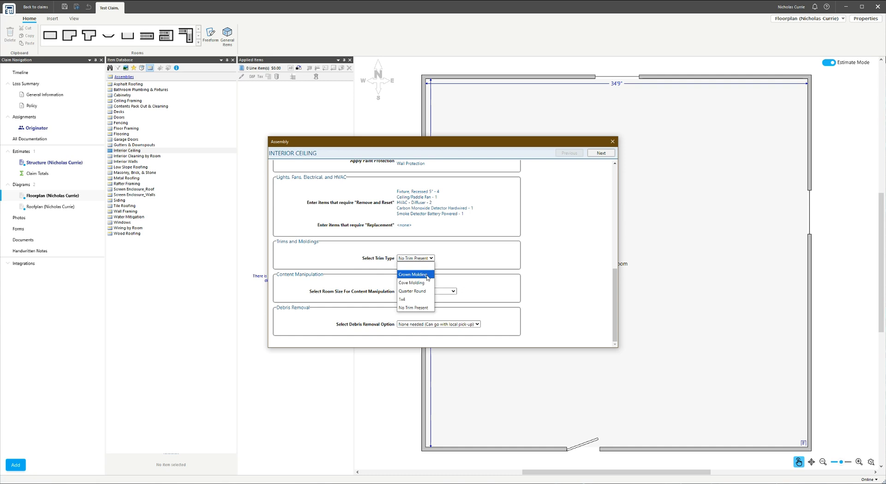
left_click(413, 275)
left_click(423, 273)
left_click(409, 289)
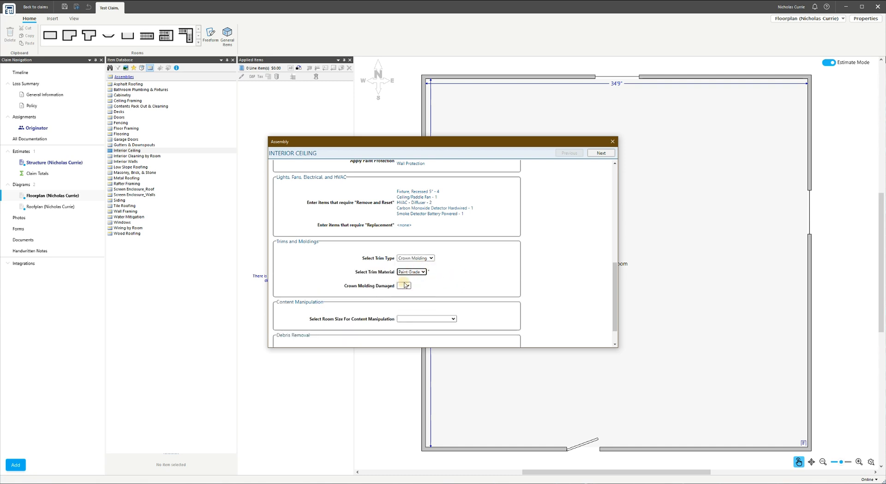
left_click(404, 286)
left_click(402, 307)
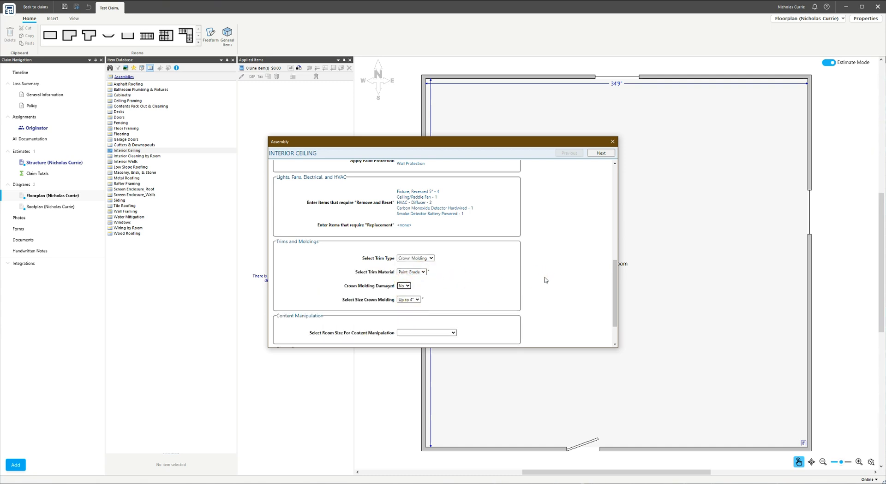
scroll(546, 278, "down", 3)
left_click(417, 259)
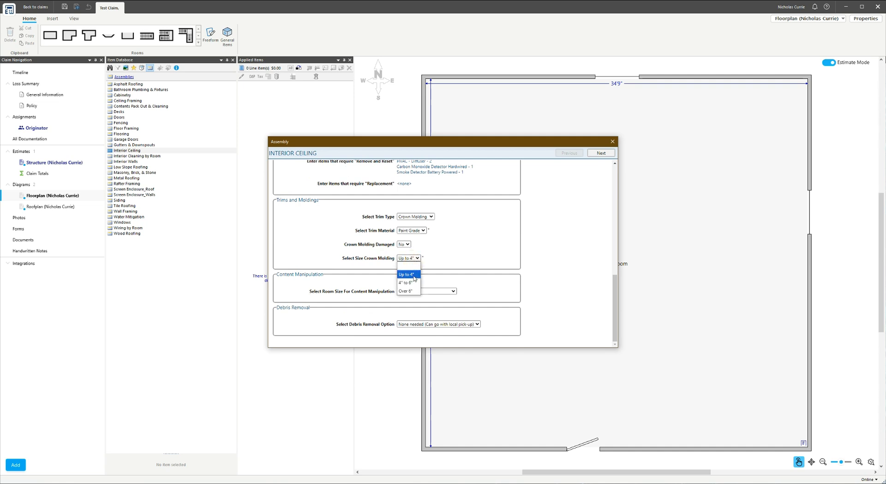
left_click(414, 275)
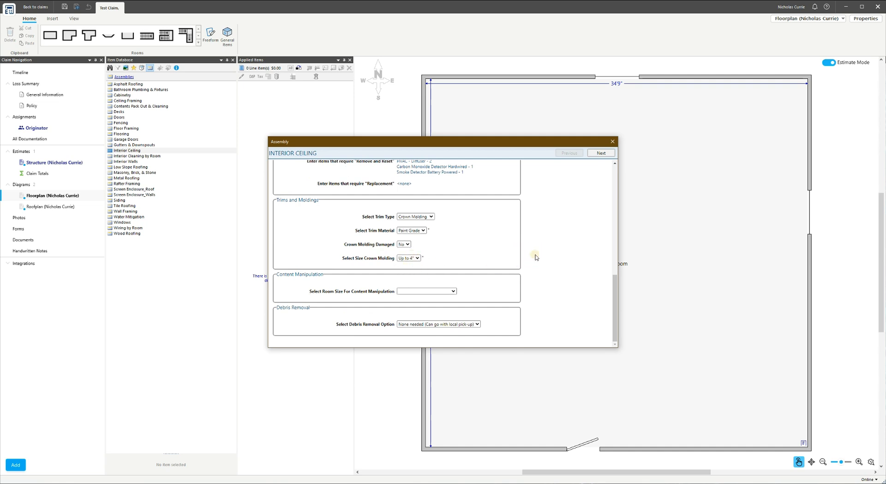
Set the content manipulation room size to Medium Room (101-200 SF) and debris removal to Trucking and Hauling, 1/2 Ton
left_click(454, 292)
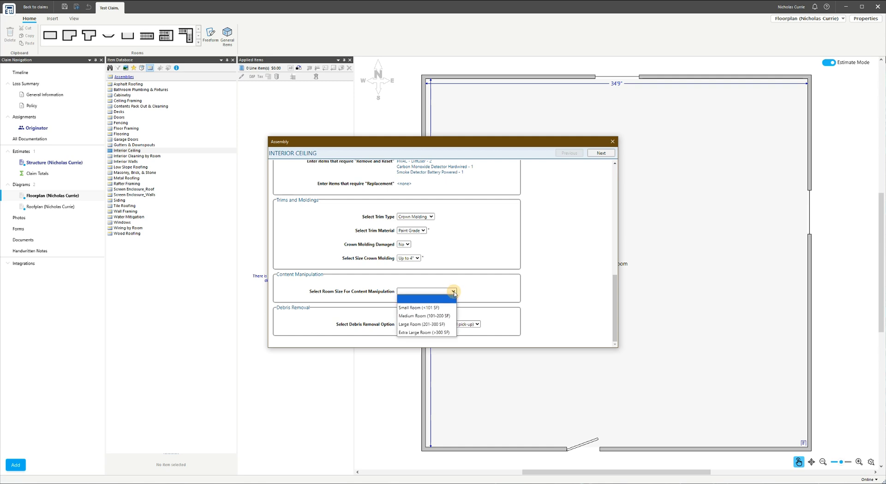
left_click(446, 316)
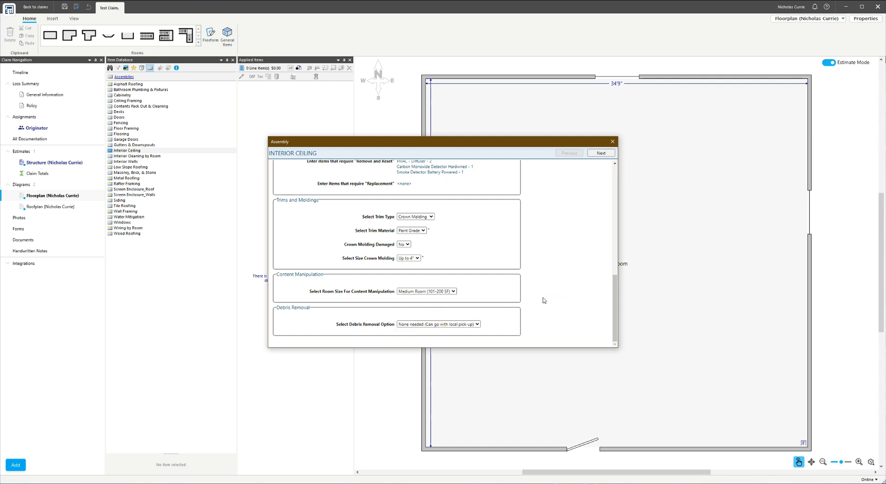
left_click(465, 324)
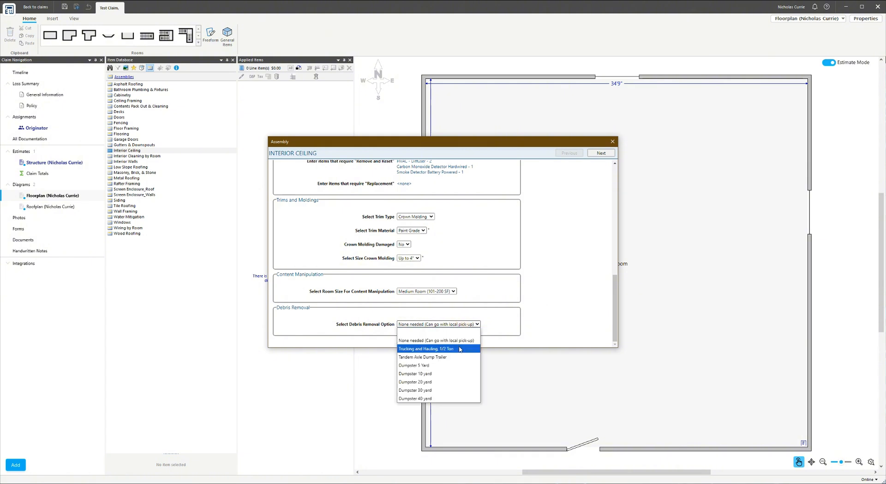
left_click(460, 349)
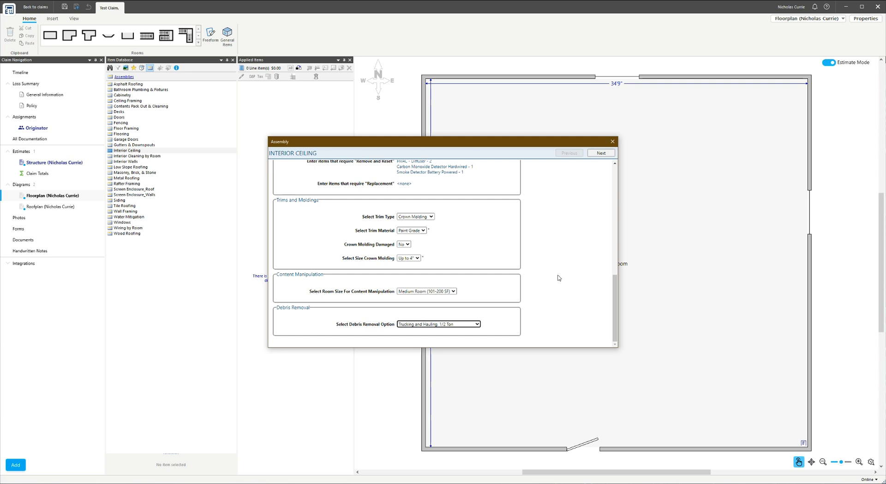
Generate the estimate items from the completed Interior Ceiling assembly and review the item details
left_click(597, 156)
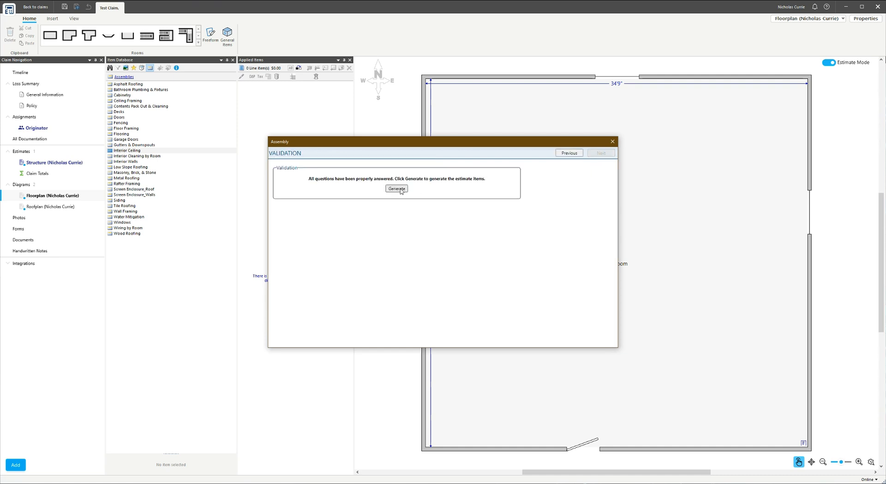
left_click(396, 189)
scroll(467, 245, "down", 3)
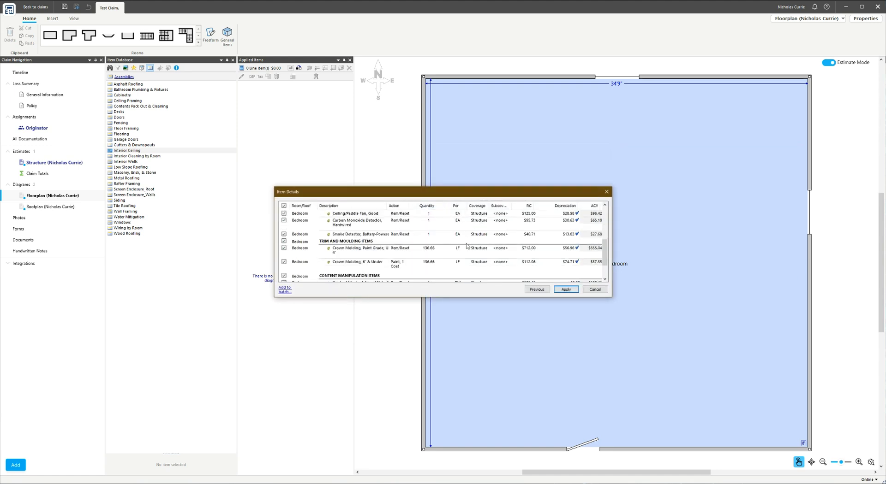
Enlarge the item details list and review the generated line items from ceiling covering through debris removal
scroll(473, 254, "up", 3)
scroll(476, 258, "down", 2)
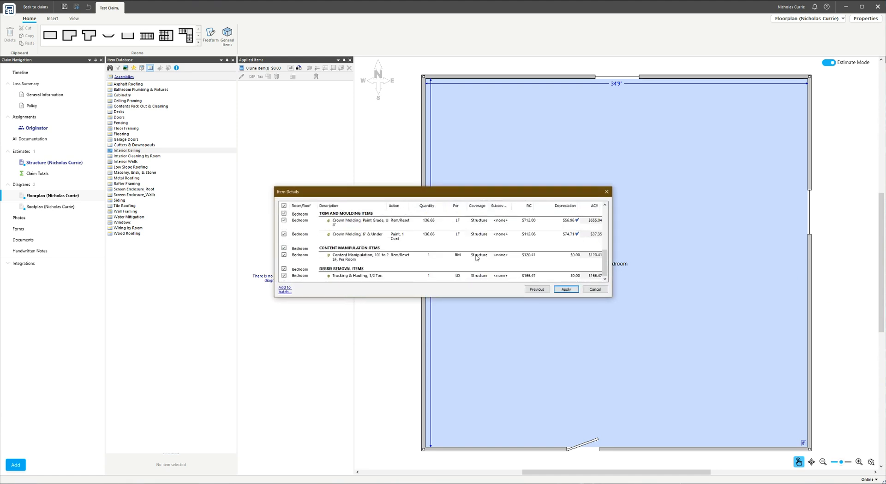
scroll(475, 259, "up", 2)
scroll(429, 249, "down", 4)
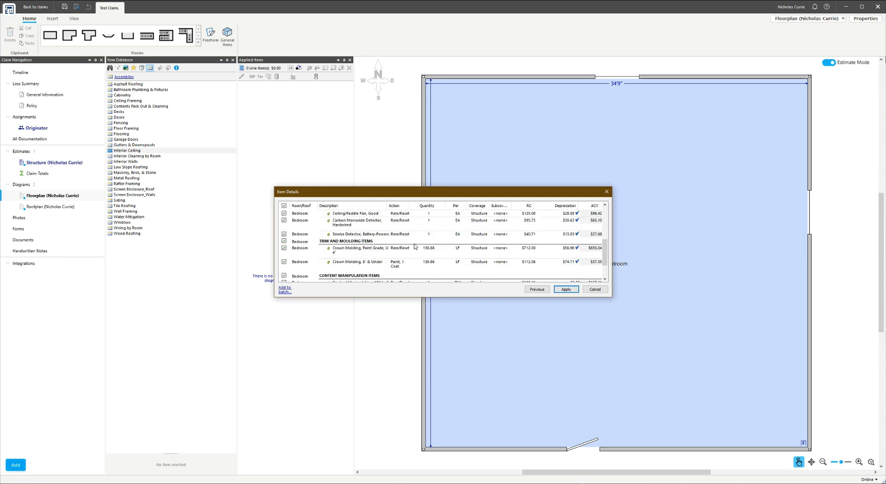
scroll(415, 258, "up", 2)
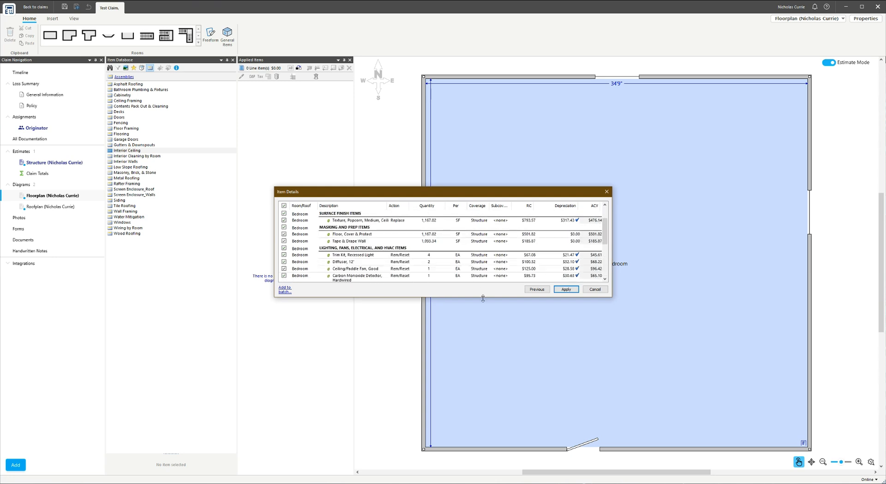
left_click_drag(482, 298, 482, 401)
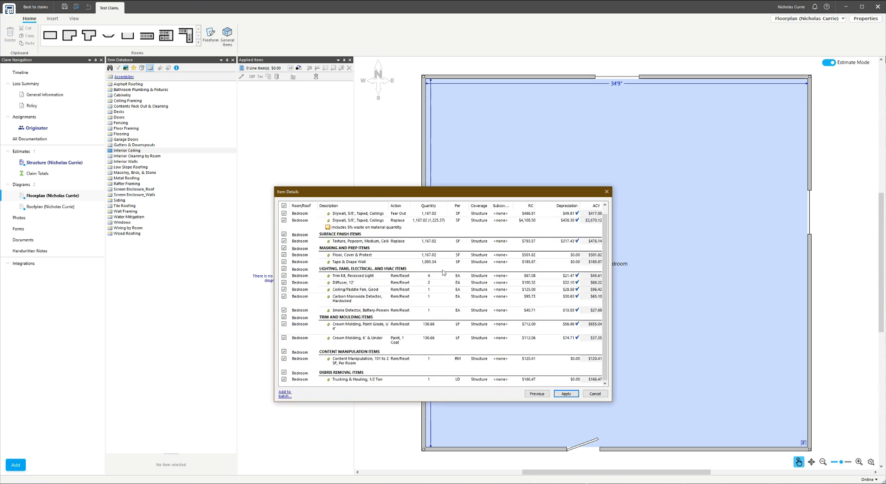
scroll(443, 277, "up", 1)
scroll(445, 290, "down", 1)
Save the generated items to a new item batch named Interior Ceiling and apply them to the Bedroom
left_click(285, 397)
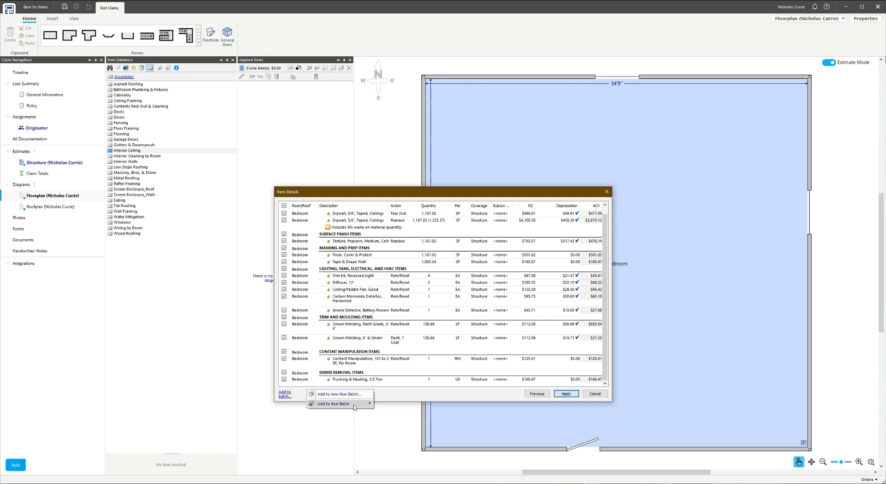
left_click(350, 394)
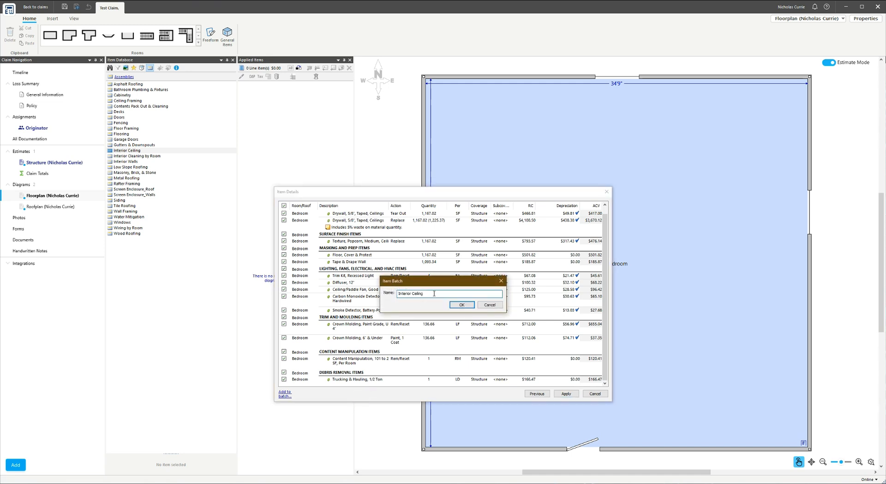
left_click(460, 305)
left_click(489, 314)
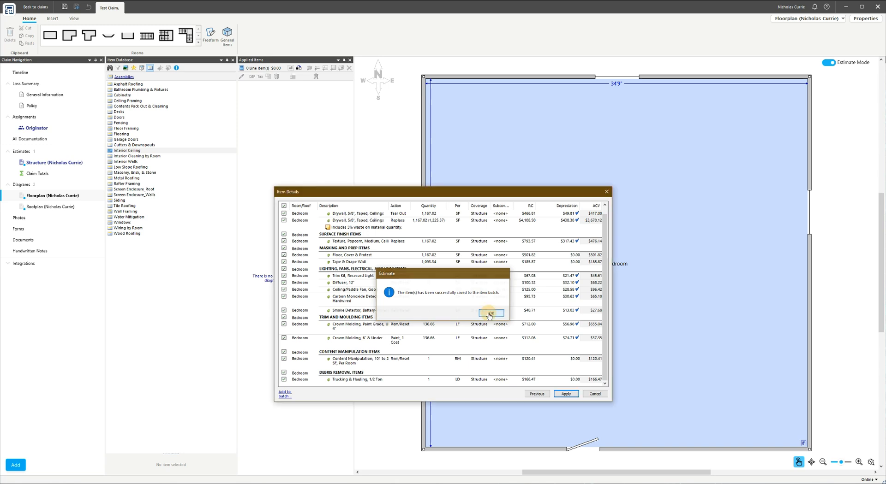
left_click(565, 395)
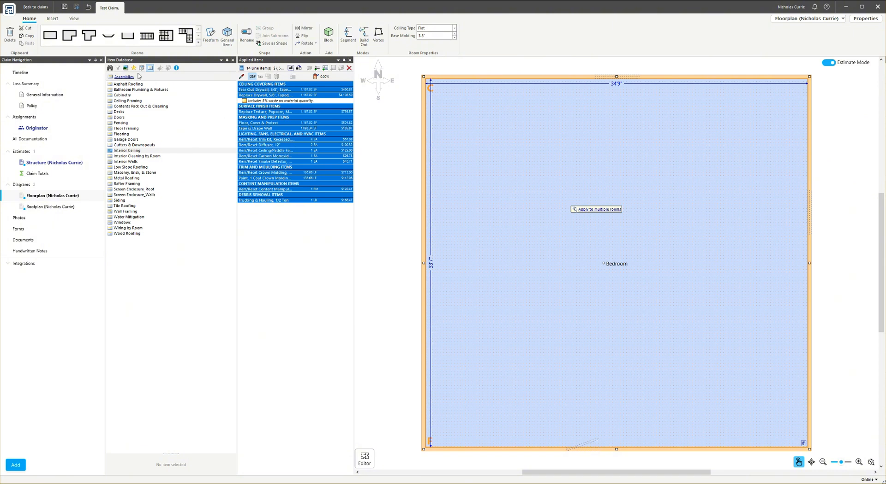
Open the saved Interior Ceiling item batch and compare its contents with the Bedroom's applied items
left_click(141, 67)
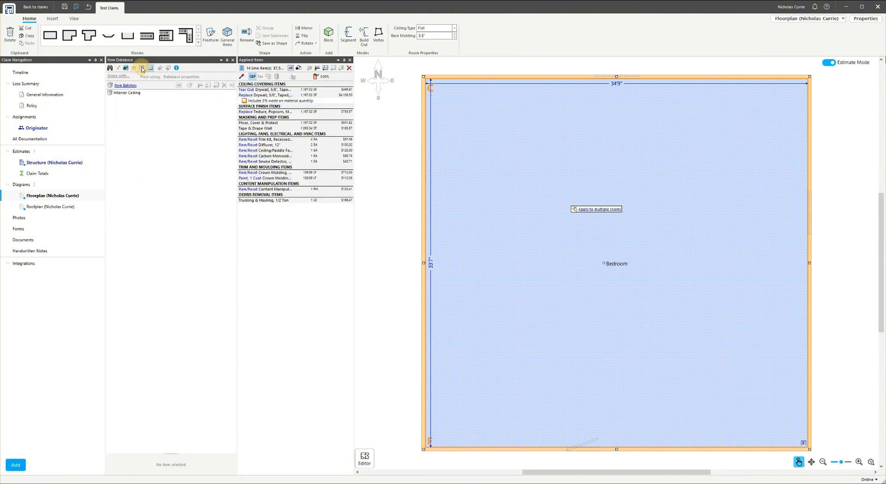
double_click(128, 93)
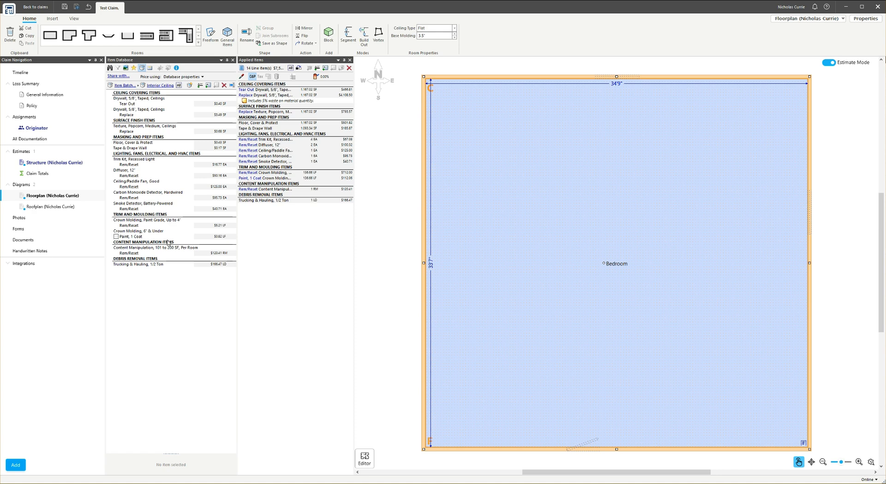
left_click_drag(164, 242, 261, 194)
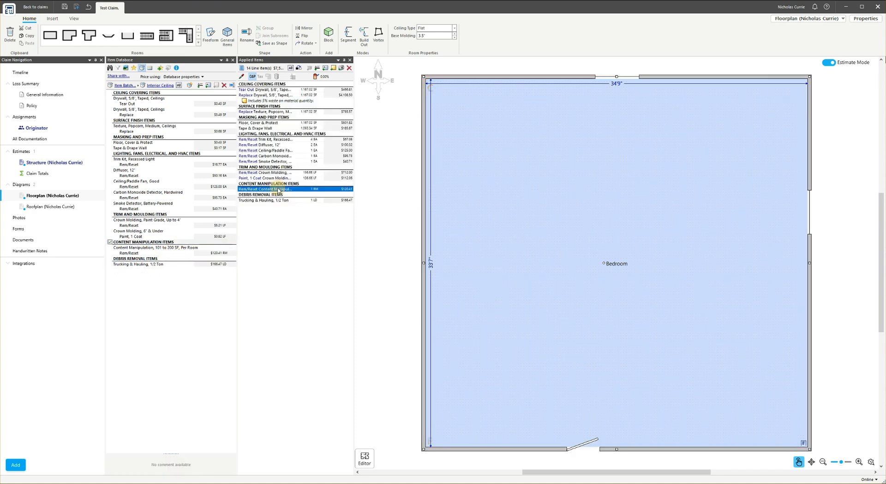
left_click(283, 211)
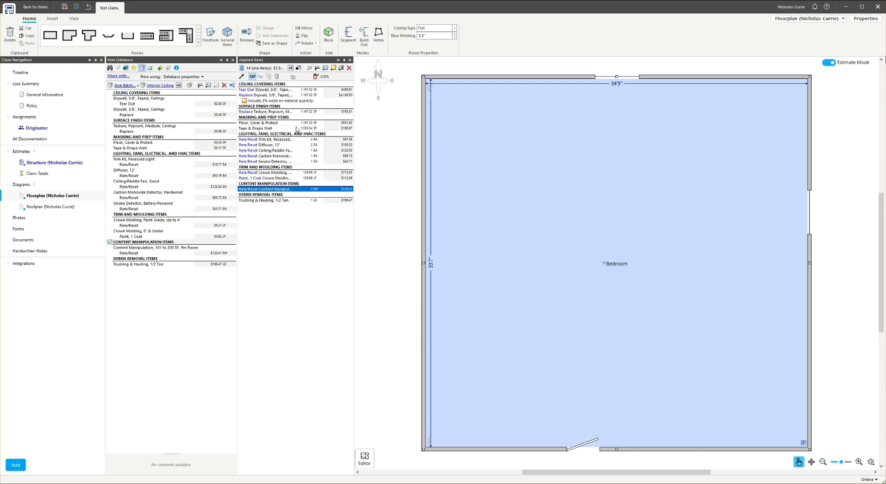
Check the quantities of the applied drywall, texture, masking, crown molding and content manipulation items
left_click(308, 95)
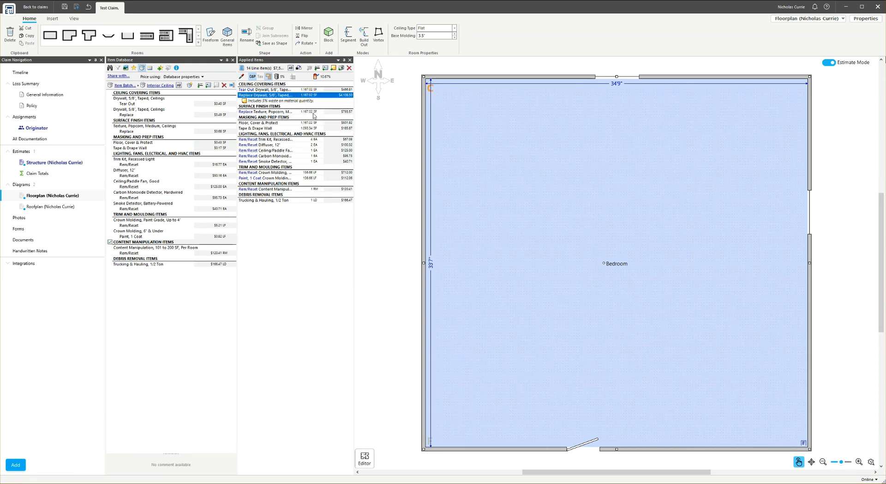
left_click(313, 112)
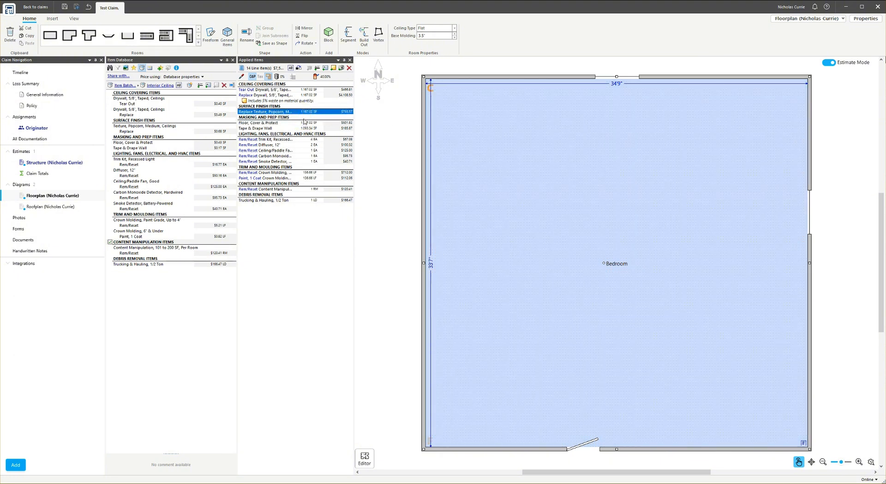
left_click(308, 95)
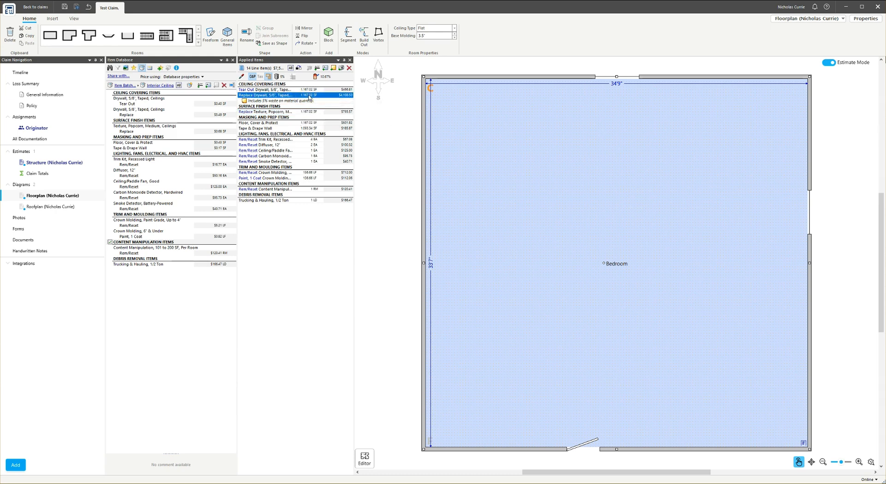
left_click(309, 97)
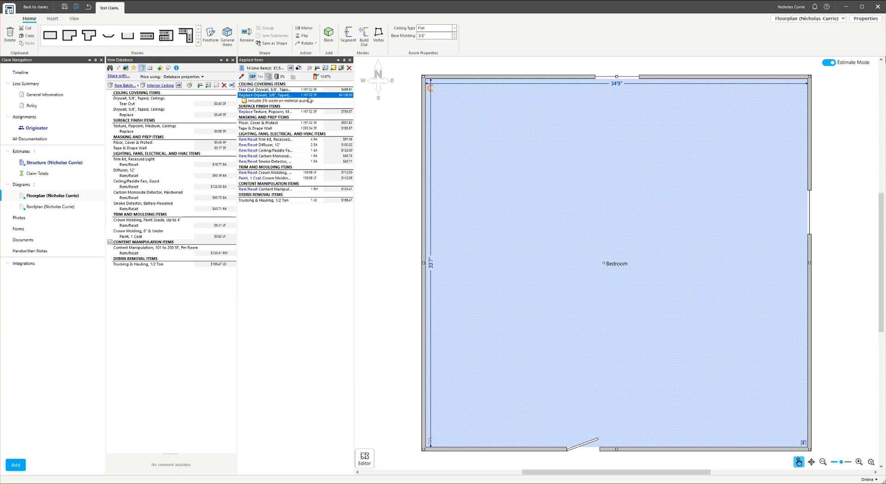
left_click(321, 150)
left_click(313, 178)
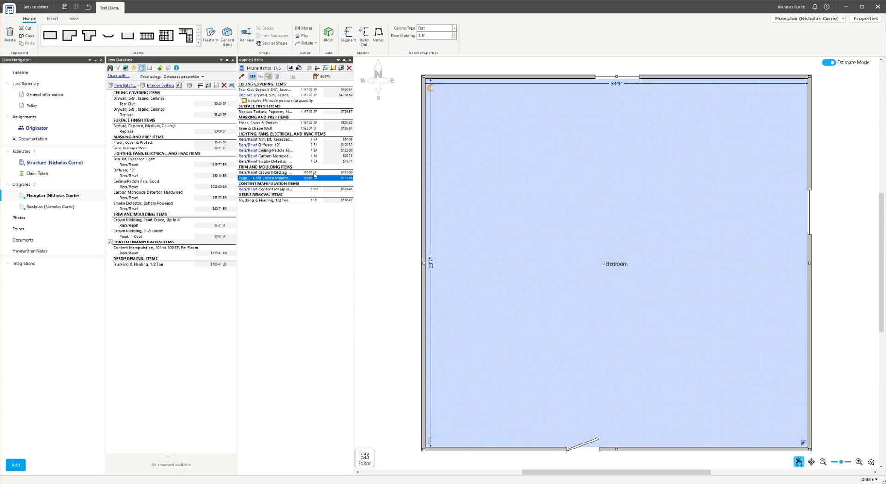
left_click(313, 172)
left_click(314, 177)
left_click(316, 189)
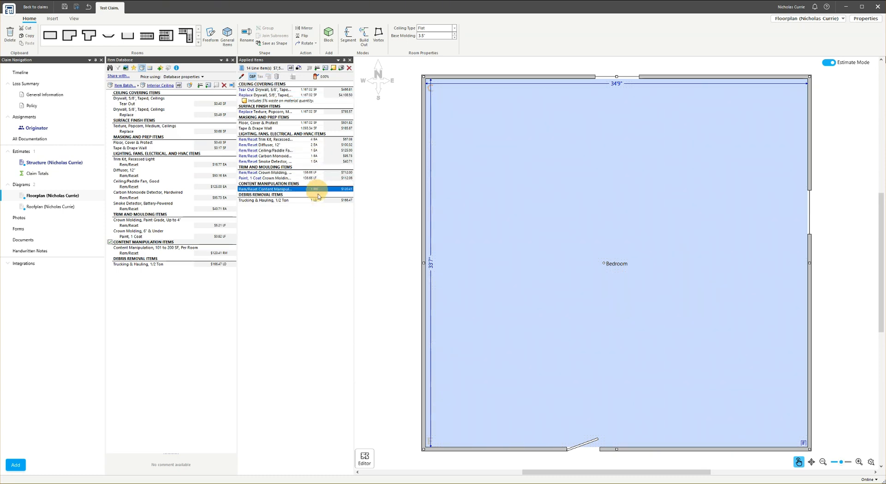
left_click(315, 124)
left_click(309, 112)
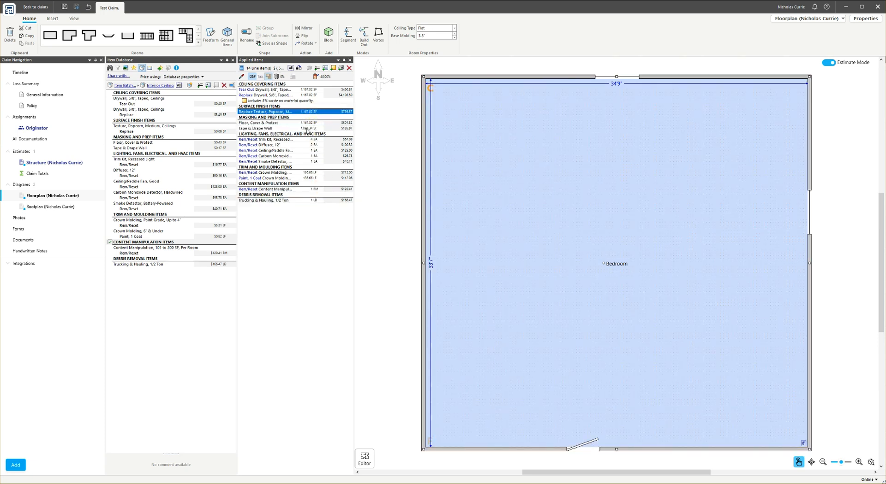
Search the item database for "insulation blo" and apply Tear Out and Replace of 10" blown-in cellulose ceiling insulation to the Bedroom
left_click(110, 68)
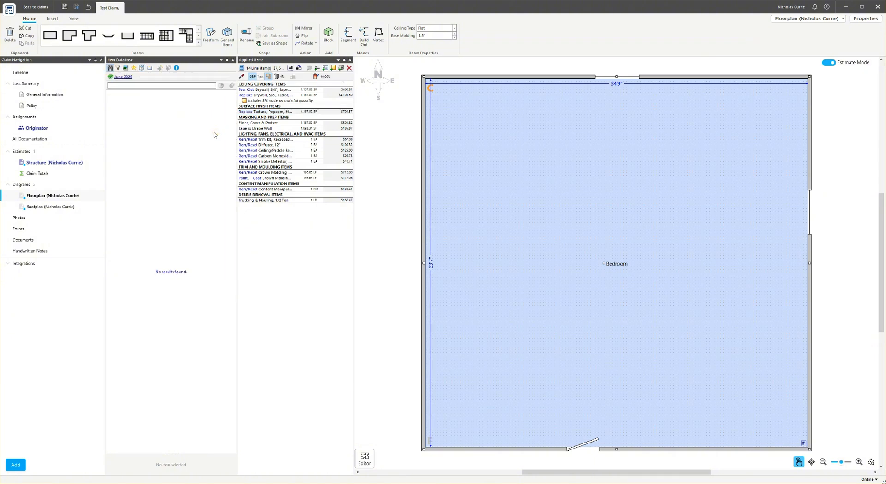
type("insulation")
key("Return")
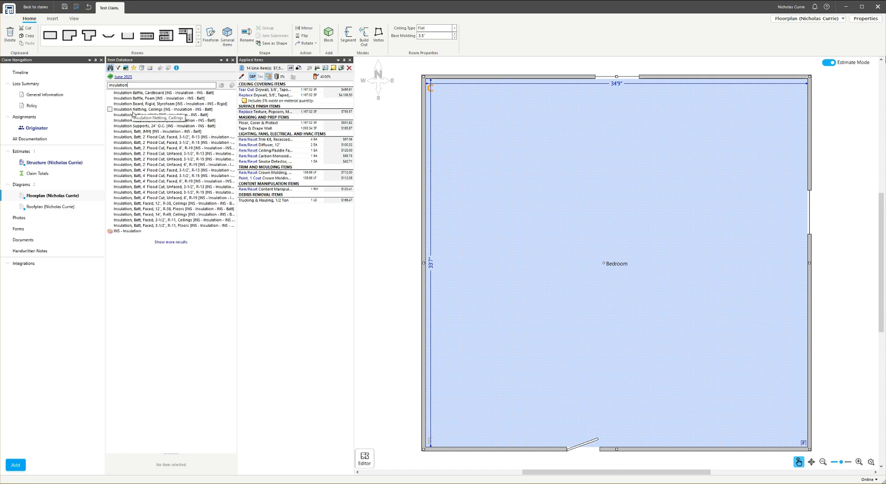
type("blo")
left_click(156, 94)
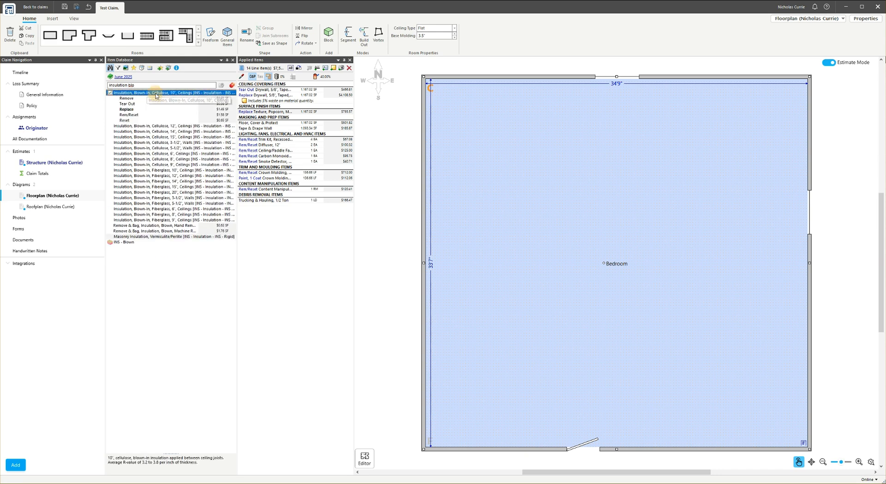
left_click(116, 103)
left_click(116, 109)
left_click_drag(131, 106, 603, 161)
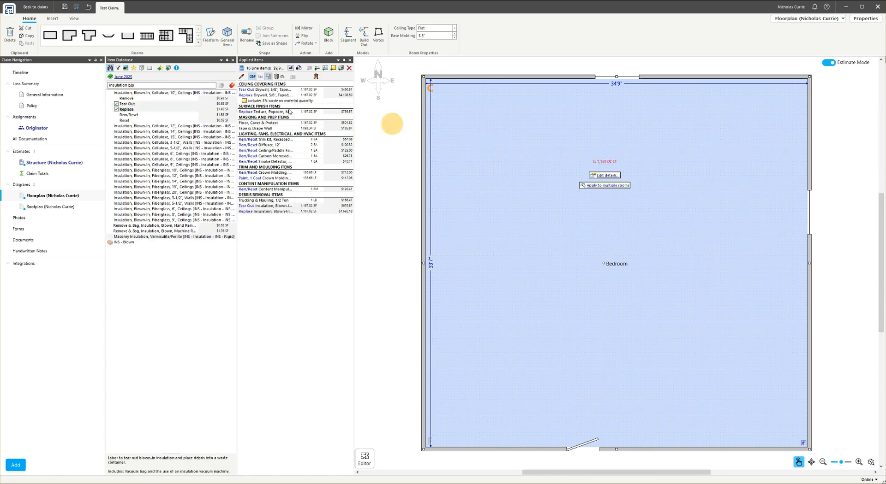
Search the item database for "prime drywall cei" and apply the Drywall/Plaster Ceiling Prime item to the Bedroom
triple_click(155, 86)
type("p")
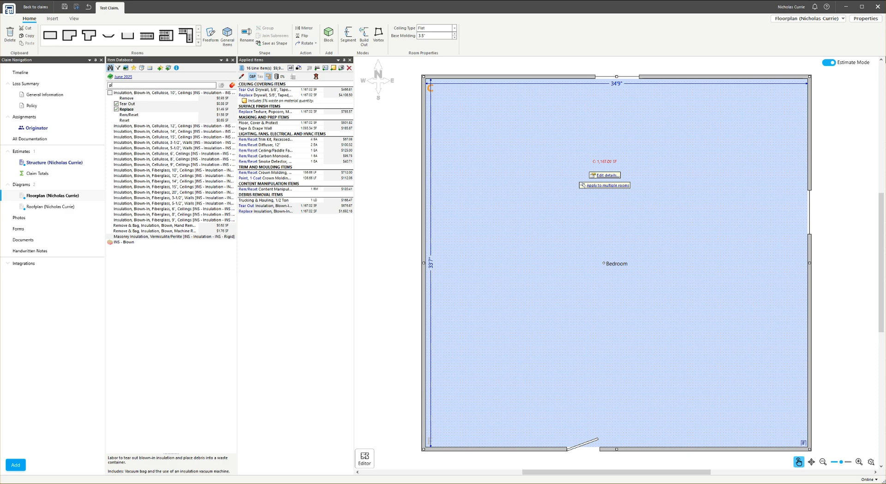
type("rime drywall cei")
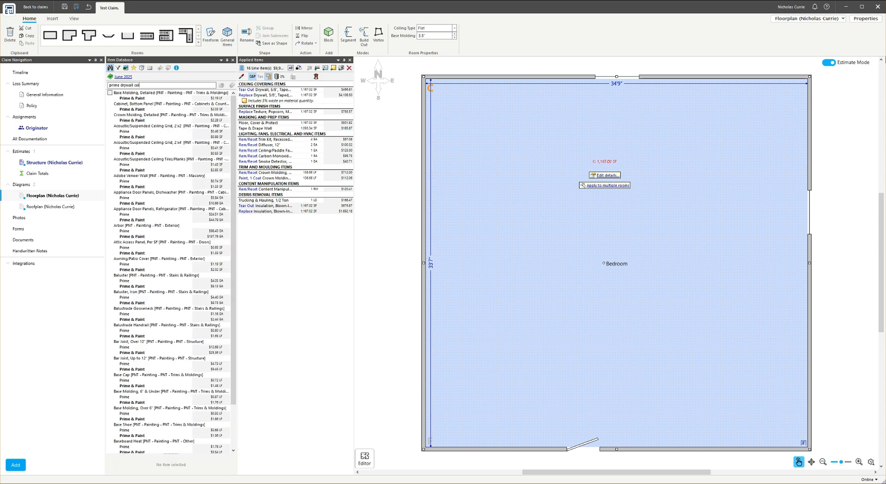
left_click_drag(131, 98, 582, 181)
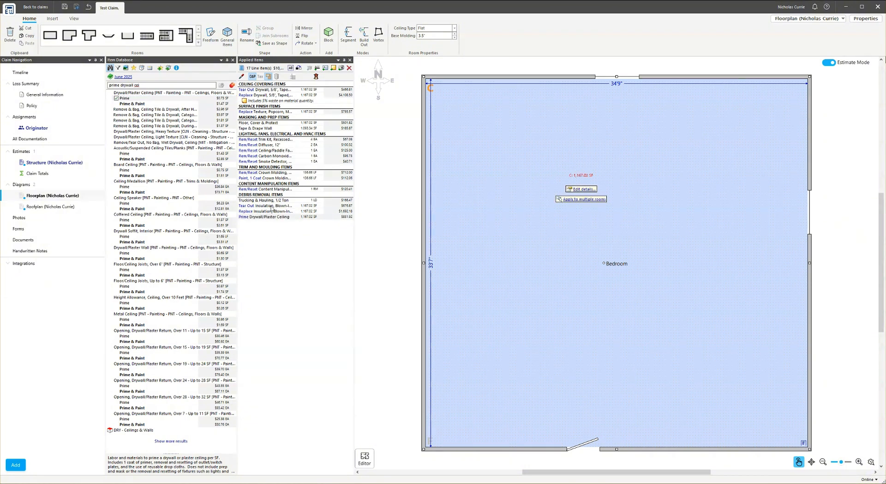
Move both insulation items under Ceiling Covering Items and the Prime Drywall/Plaster Ceiling item under Surface Finish Items
left_click_drag(271, 209, 270, 105)
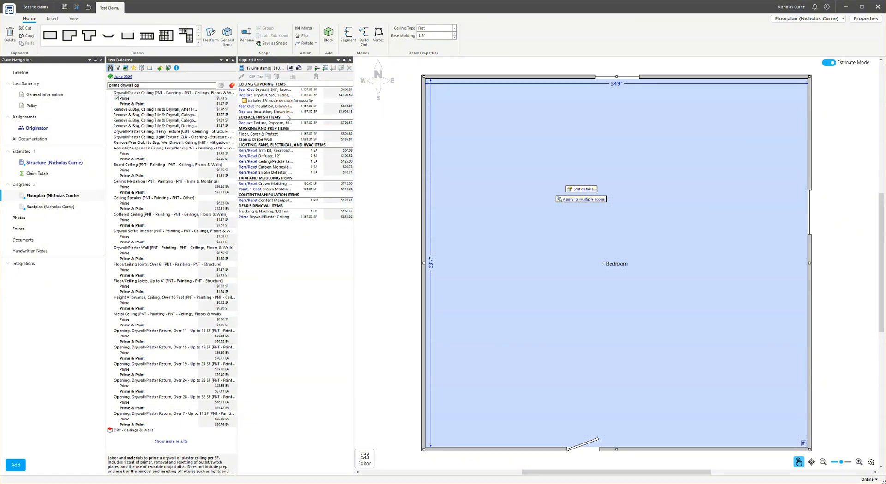
left_click_drag(272, 217, 284, 124)
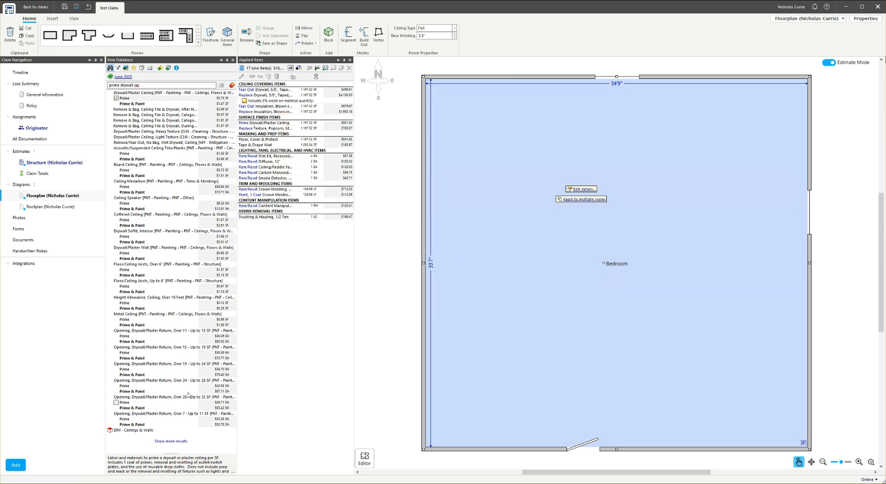
Reopen the Interior Ceiling item batch
left_click(141, 69)
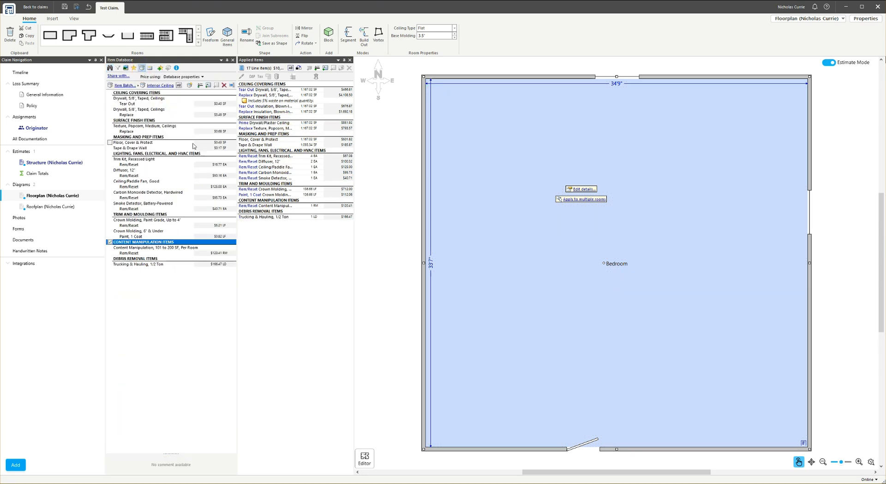
left_click(276, 86)
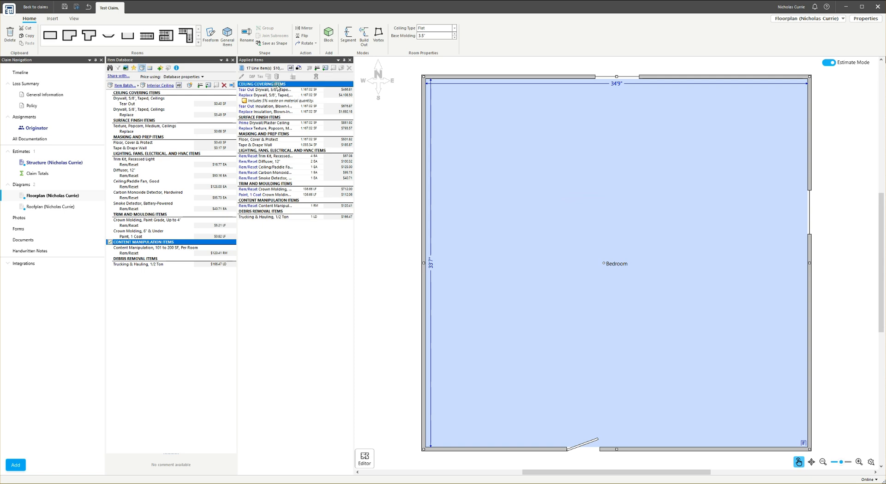
left_click(297, 217, "shift")
right_click(297, 218)
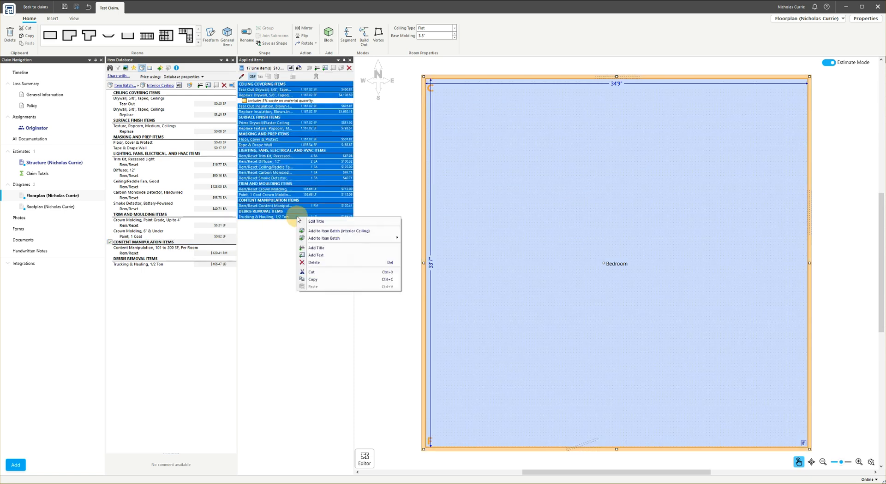
mouse_move(336, 242)
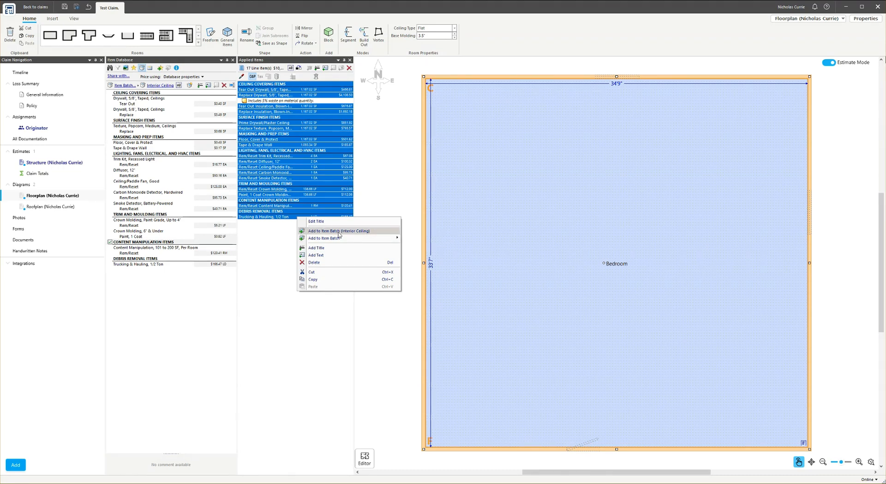
Delete the existing contents of the Interior Ceiling batch from the Ceiling Covering Items title through the Debris Removal Items title
left_click(179, 95)
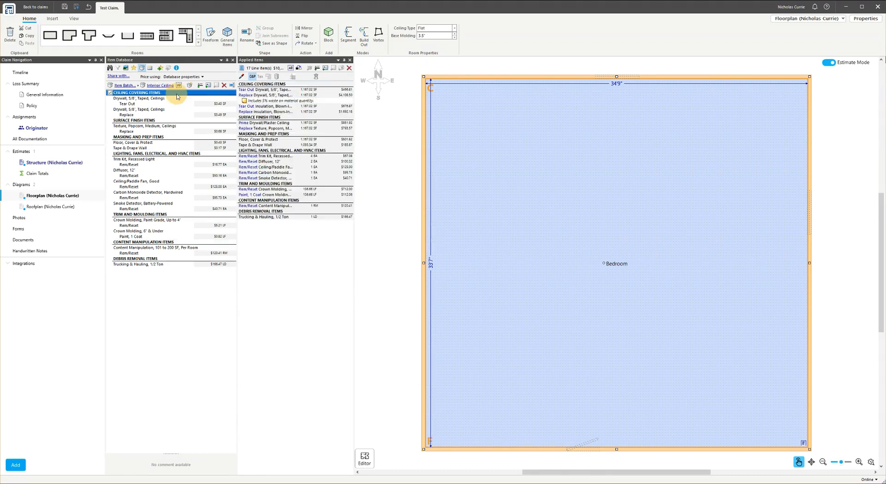
left_click(176, 260, "shift")
key("Delete")
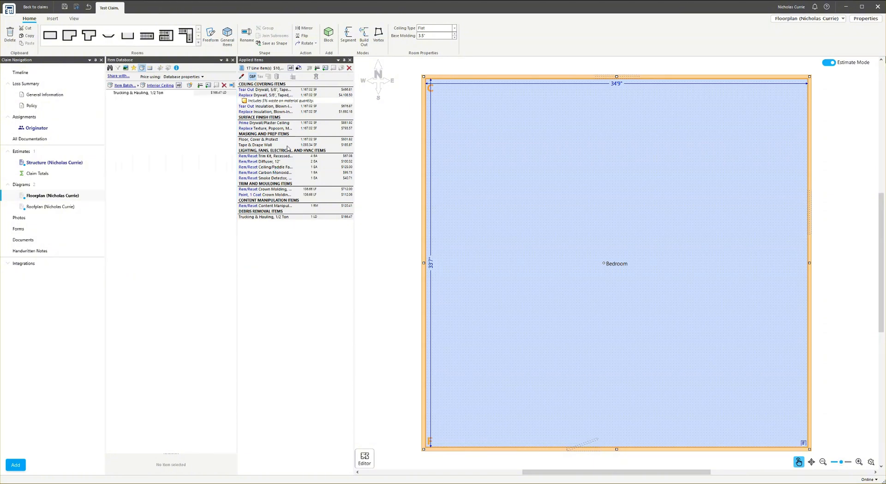
Add all of the Bedroom's applied items to the Interior Ceiling batch and delete the batch's leftover first Trucking & Hauling item
key("ctrl+a")
right_click(289, 192)
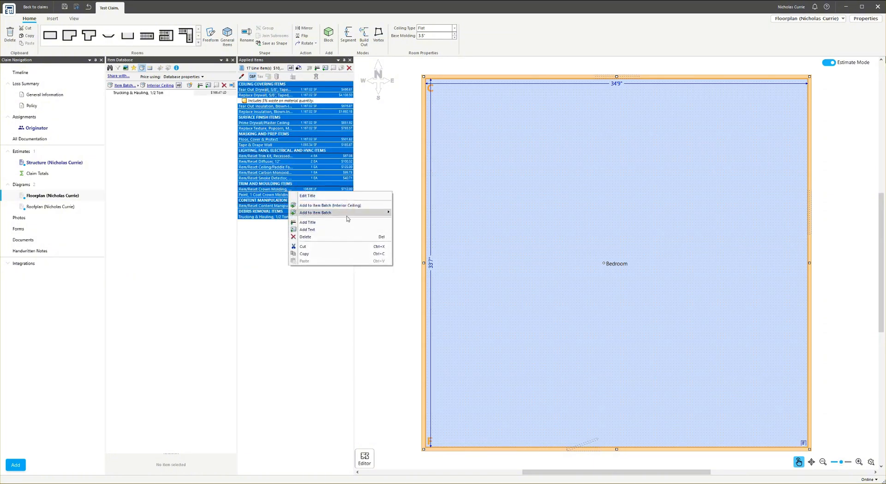
mouse_move(352, 213)
left_click(417, 212)
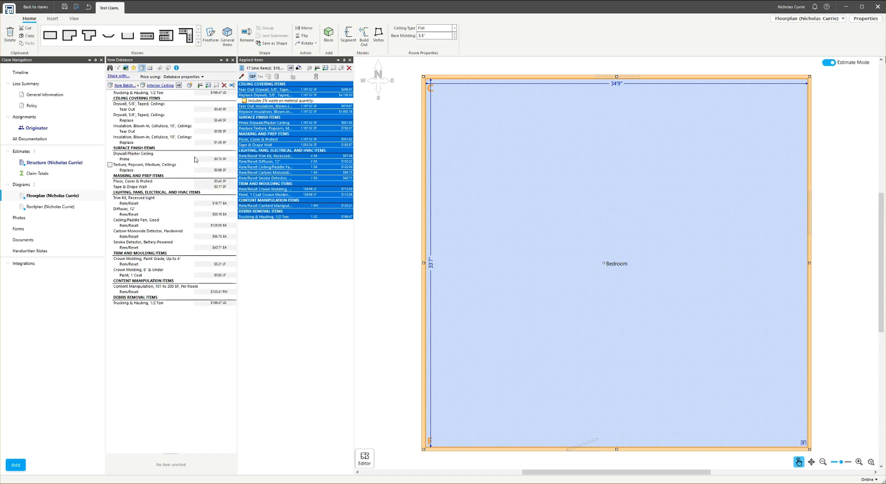
left_click(167, 94)
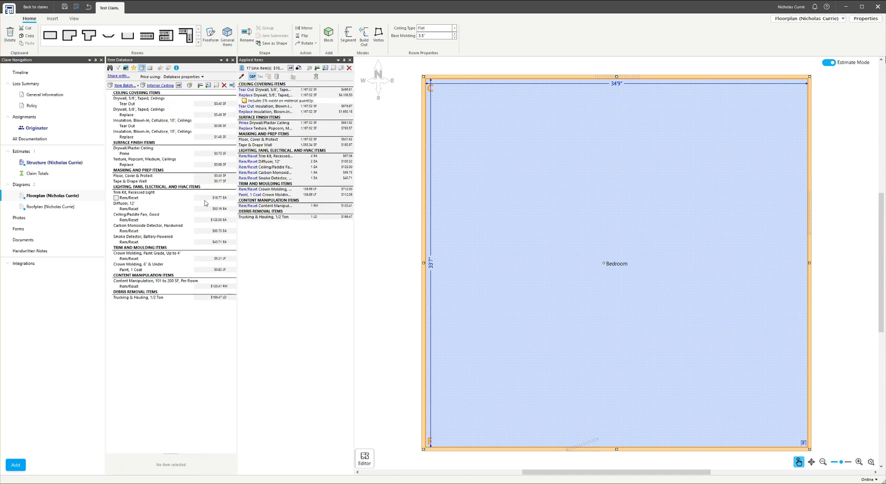
Delete all titles and line items applied to the Bedroom
left_click(339, 251)
key("ctrl+a")
key("Delete")
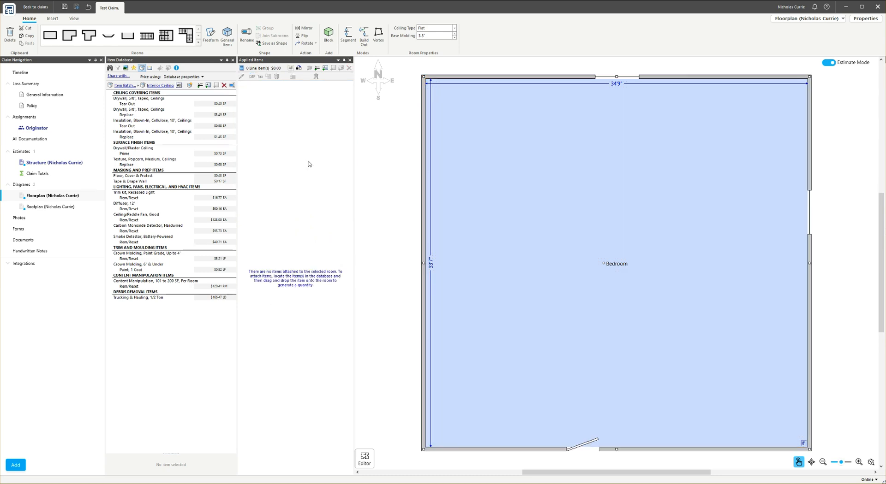
left_click(142, 69)
left_click(142, 68)
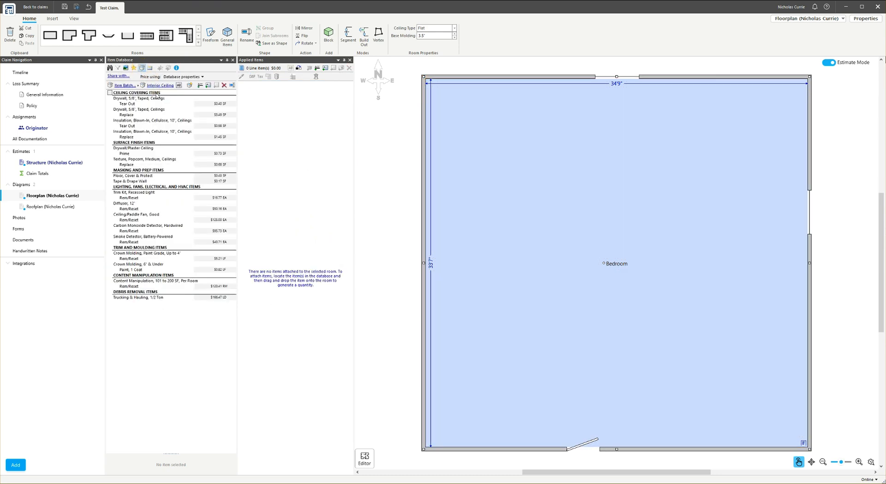
Apply the entire Interior Ceiling batch to the Bedroom, and remove all of its applied items again
left_click(155, 98)
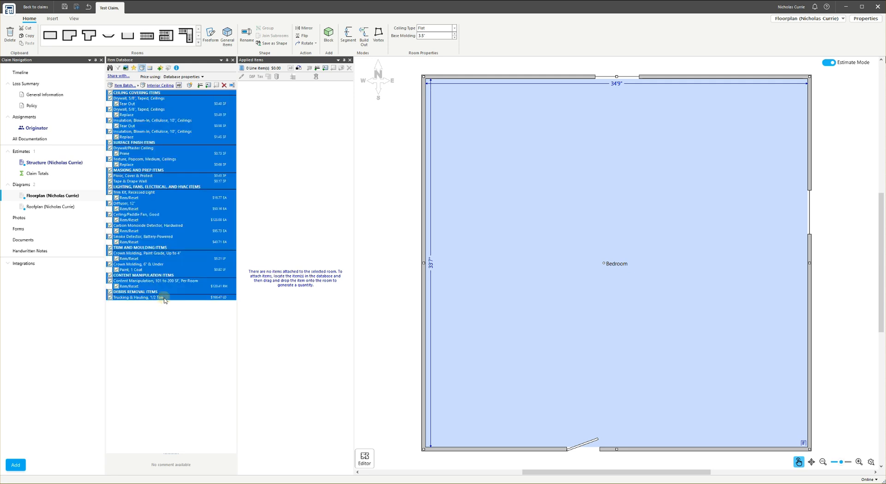
key("ctrl+a")
left_click_drag(147, 160, 648, 190)
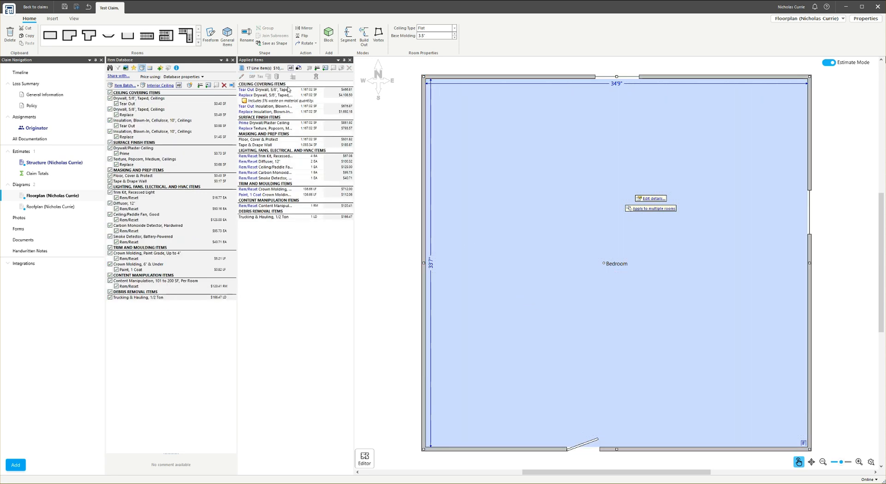
left_click(293, 217)
key("ctrl+a")
key("Delete")
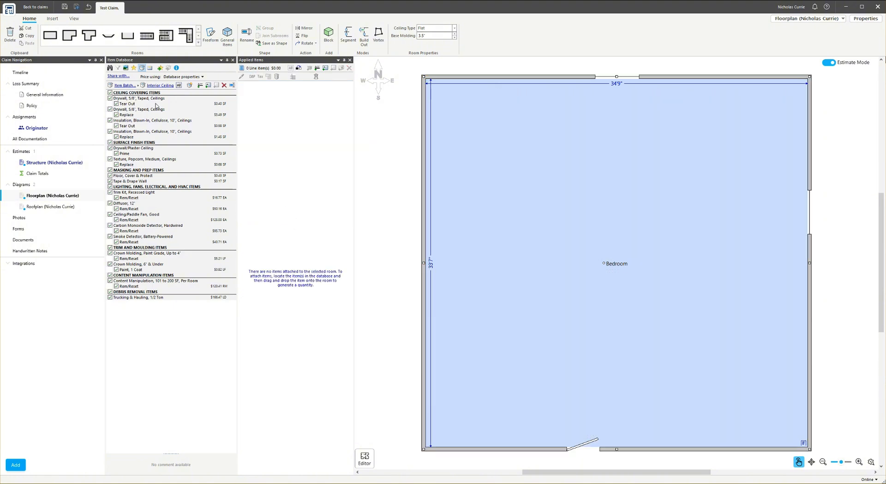
Apply the Ceiling Covering Items title with its drywall and insulation items from the batch to the Bedroom
left_click(150, 98)
left_click(150, 94)
left_click(163, 115, "shift")
left_click(163, 132, "shift")
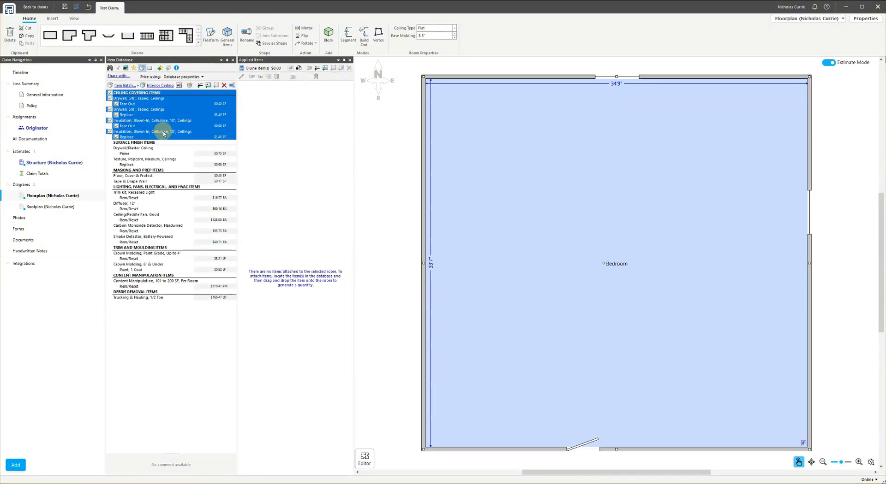
left_click_drag(163, 134, 552, 173)
Delete the Ceiling Covering Items title and its four drywall and insulation line items from the Bedroom
left_click(282, 84)
left_click(281, 95)
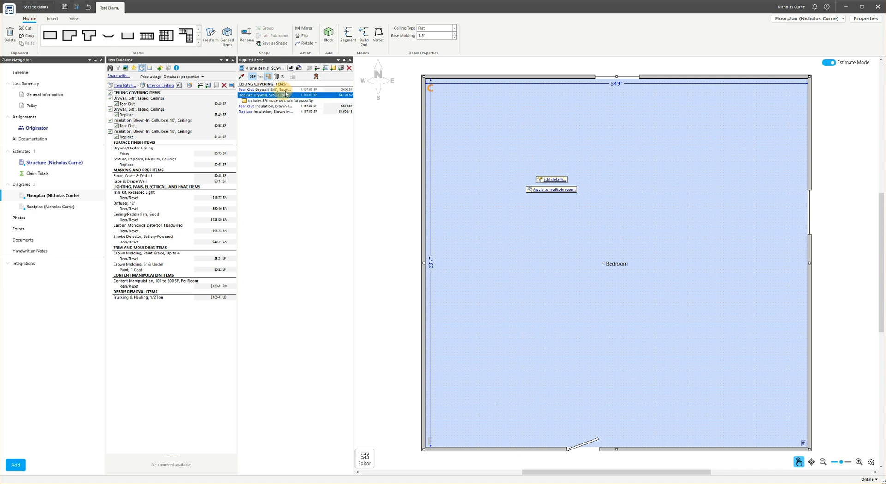
left_click(282, 90)
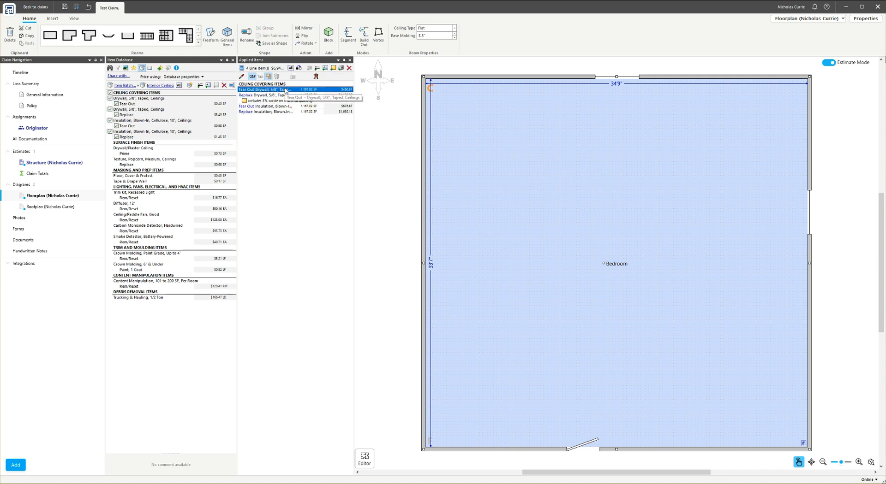
left_click(283, 84)
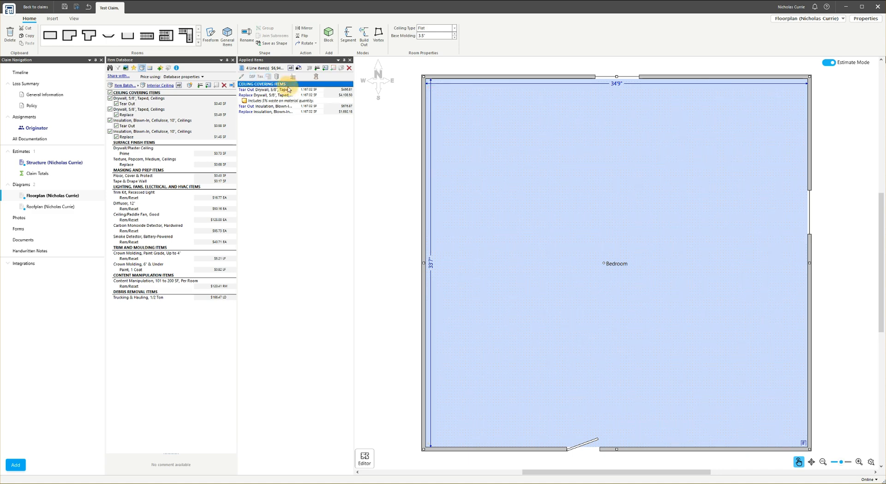
left_click(294, 112, "shift")
key("Delete")
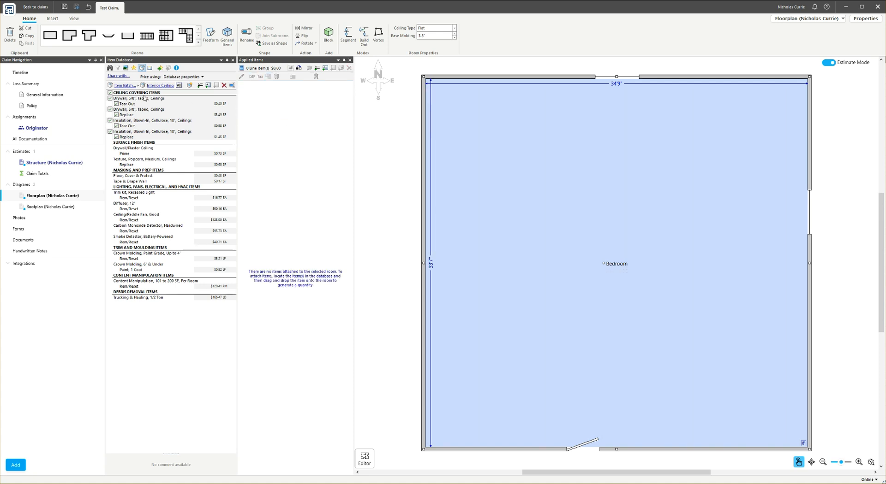
Apply the Ceiling Covering Items title and its four drywall and insulation items to the Bedroom with a quantity of 32 SF
left_click(143, 95)
left_click(160, 109)
left_click_drag(147, 93, 461, 121)
left_click_drag(162, 101, 543, 162)
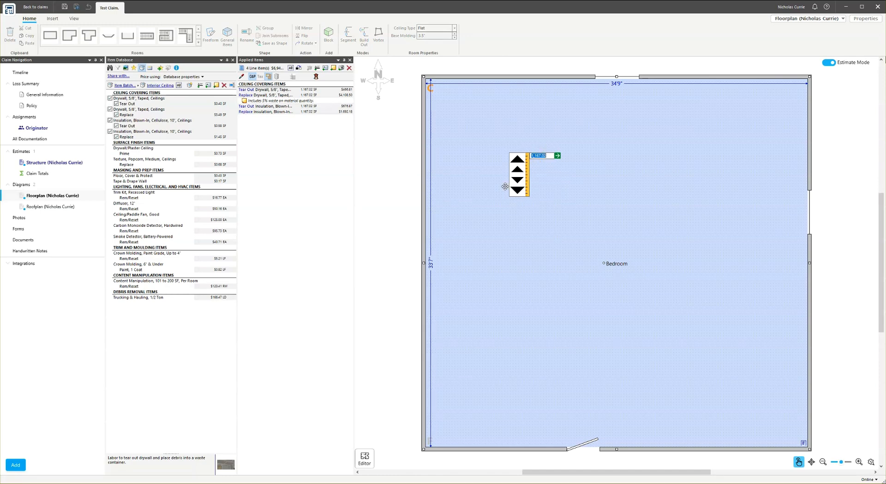
key("Return")
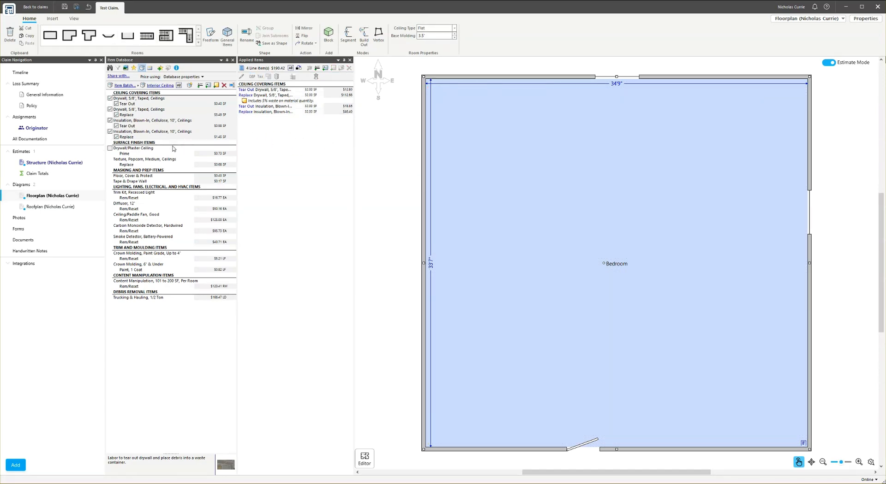
Apply the Surface Finish Items title with the Prime Drywall/Plaster Ceiling and Replace Texture, Popcorn items to the Bedroom
left_click_drag(172, 143, 275, 153)
left_click(148, 154)
left_click(147, 161, "shift")
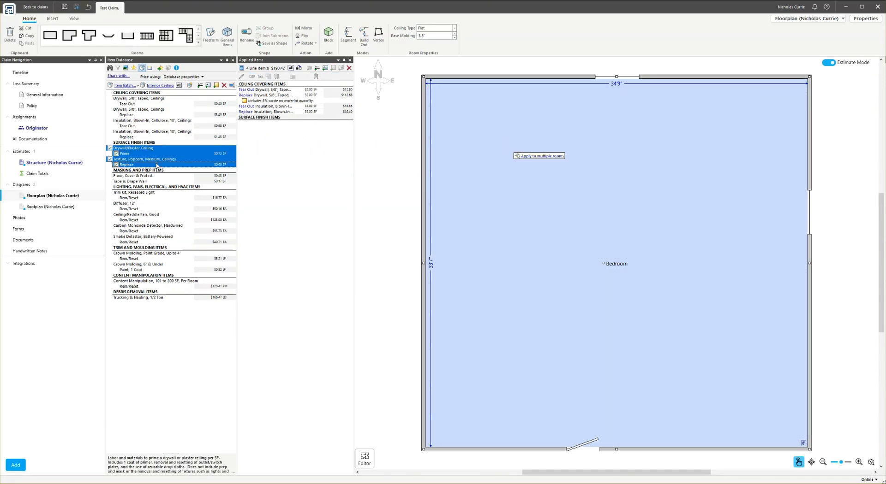
left_click_drag(139, 157, 547, 192)
Set the Prime Drywall/Plaster Ceiling quantity to 32 SF for this line item only
left_click(306, 123)
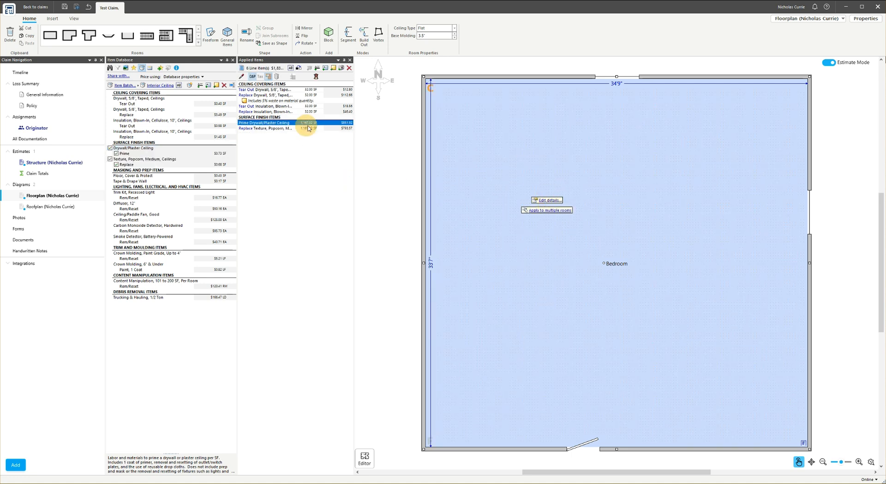
double_click(316, 124)
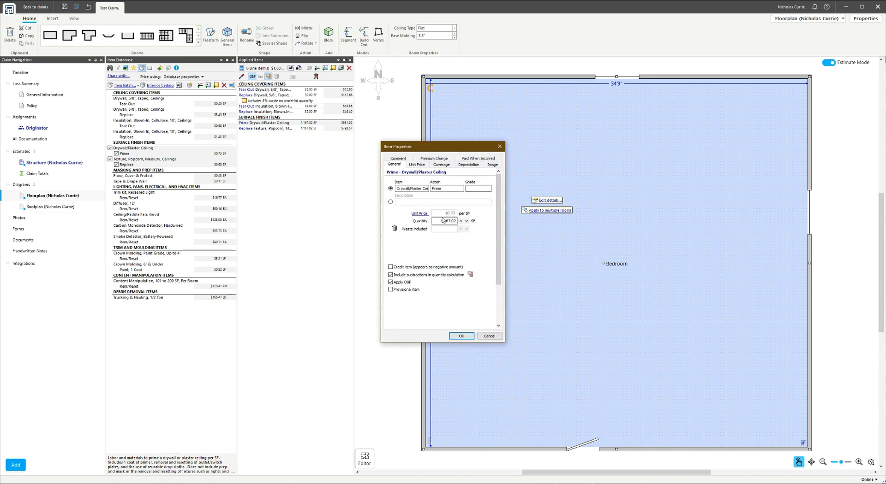
left_click_drag(440, 221, 467, 224)
type("32")
left_click(462, 336)
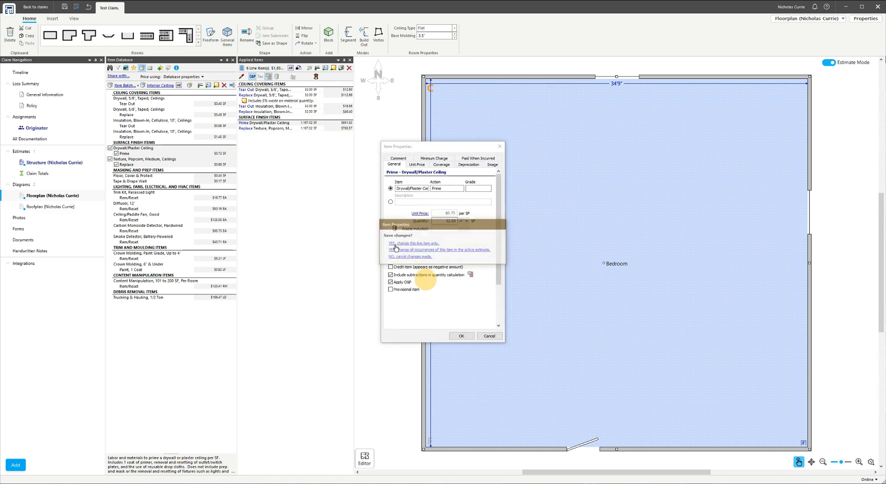
left_click(412, 245)
Set the Replace Texture, Popcorn, Medium, Ceilings quantity to 32 SF for this line item only
double_click(267, 128)
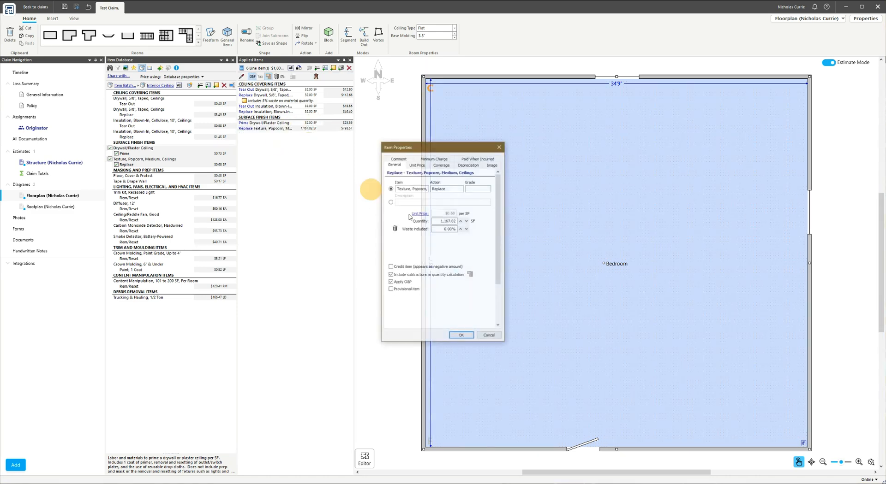
left_click_drag(457, 221, 440, 221)
type("32")
left_click(462, 336)
left_click(412, 245)
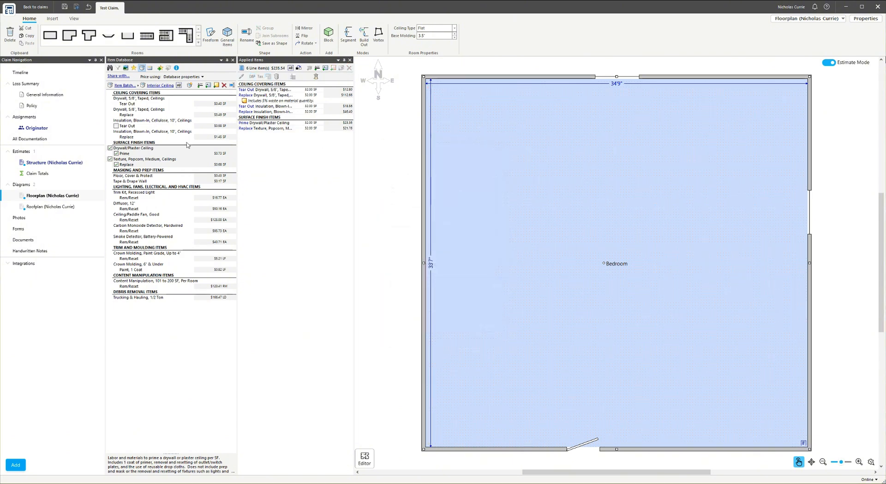
Apply the Masking and Prep Items group and the Trim and Moulding Items title with both crown molding items to the Bedroom
left_click(173, 171)
left_click_drag(159, 178, 530, 206)
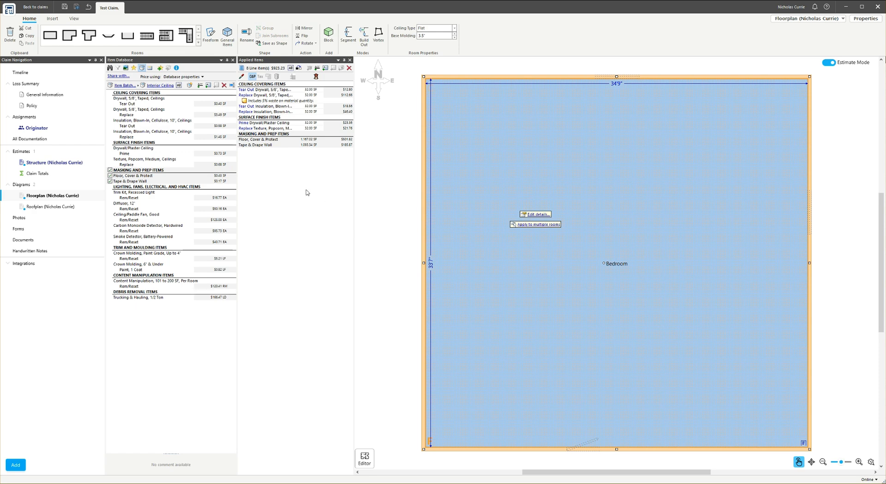
left_click(166, 187)
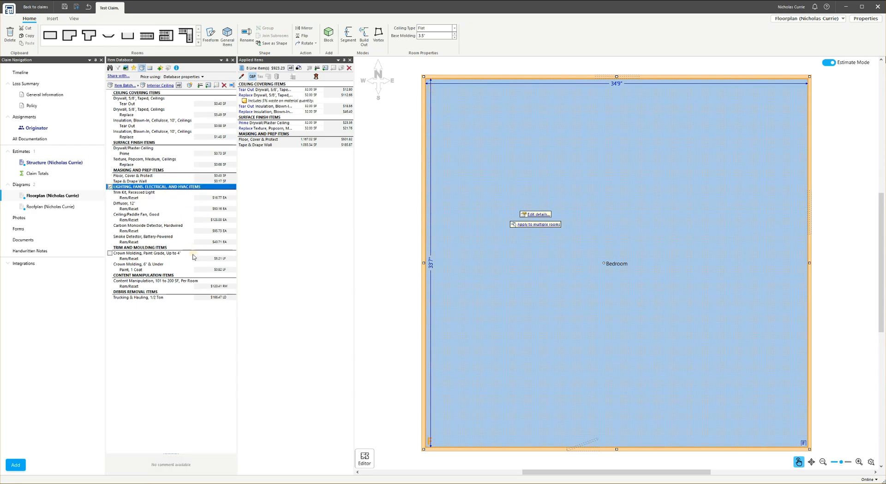
left_click(178, 247)
left_click_drag(181, 263, 510, 228)
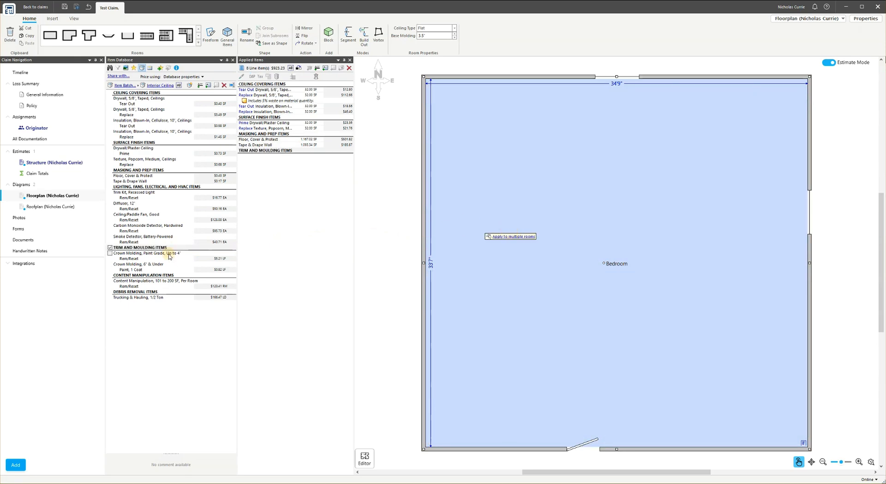
left_click(169, 254)
left_click(168, 264, "ctrl")
left_click_drag(155, 264, 545, 236)
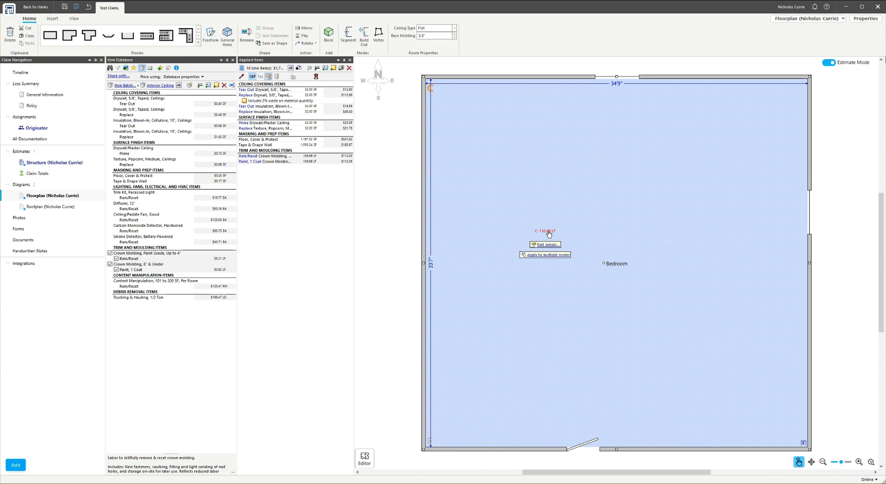
Set the Rem/Reset Crown Molding quantity to 12 LF for this line item only
double_click(312, 156)
left_click(444, 222)
type("12")
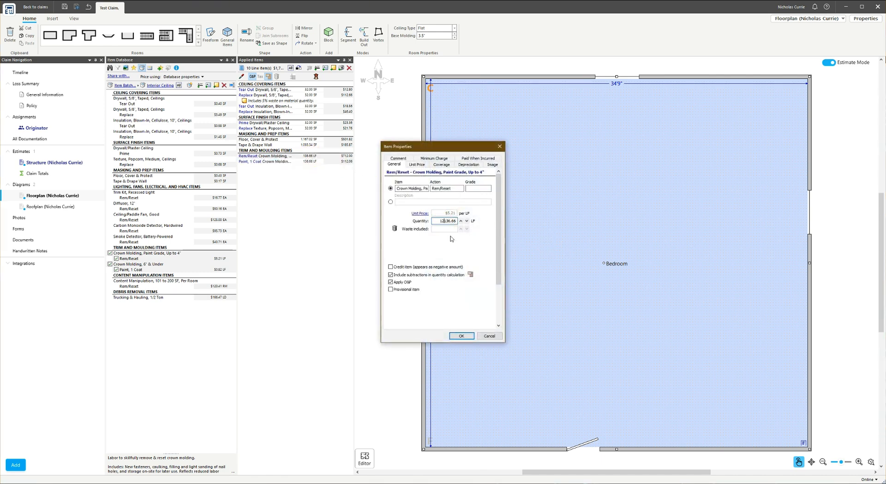
left_click(461, 336)
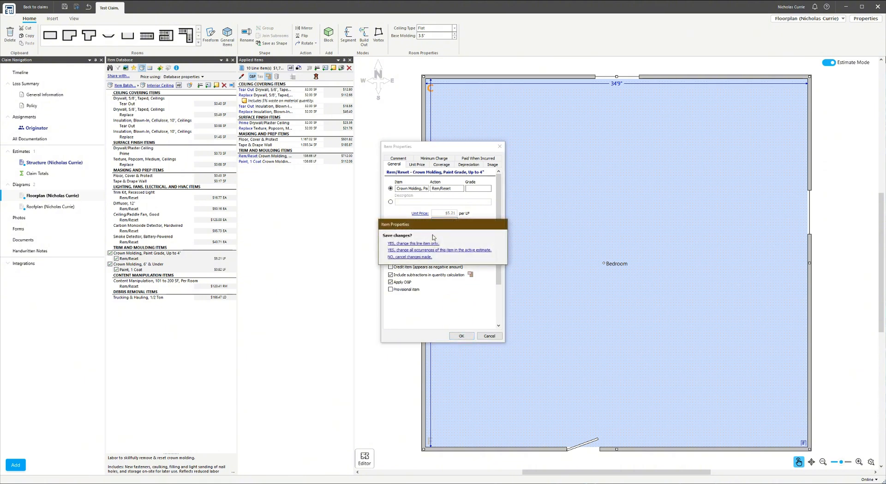
left_click(391, 243)
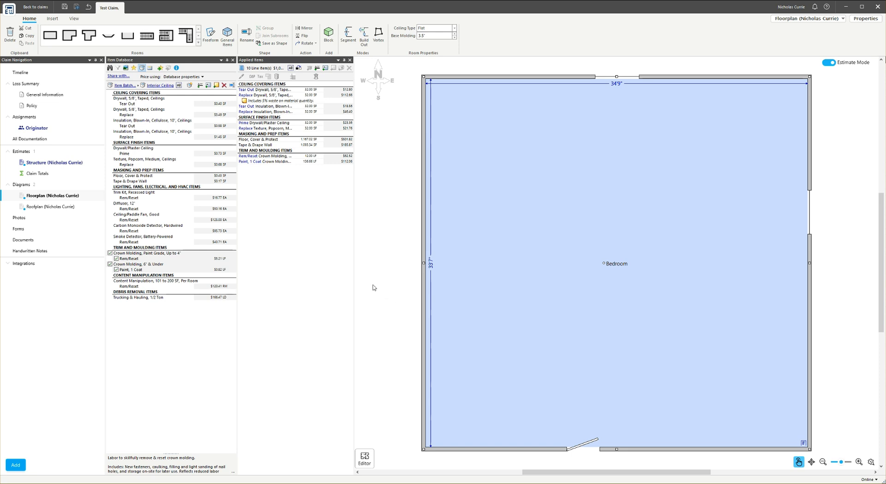
Switch to the roof plan and apply the Asphalt Roofing assembly to the main roof
left_click(150, 68)
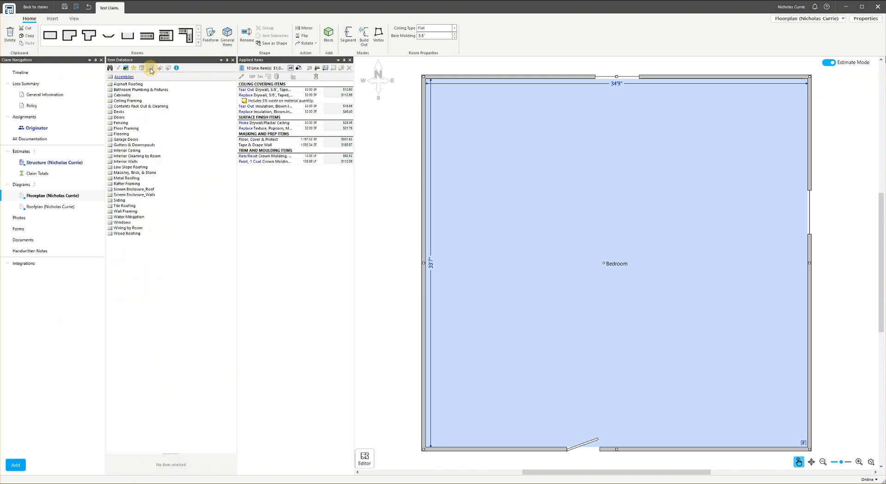
left_click(69, 209)
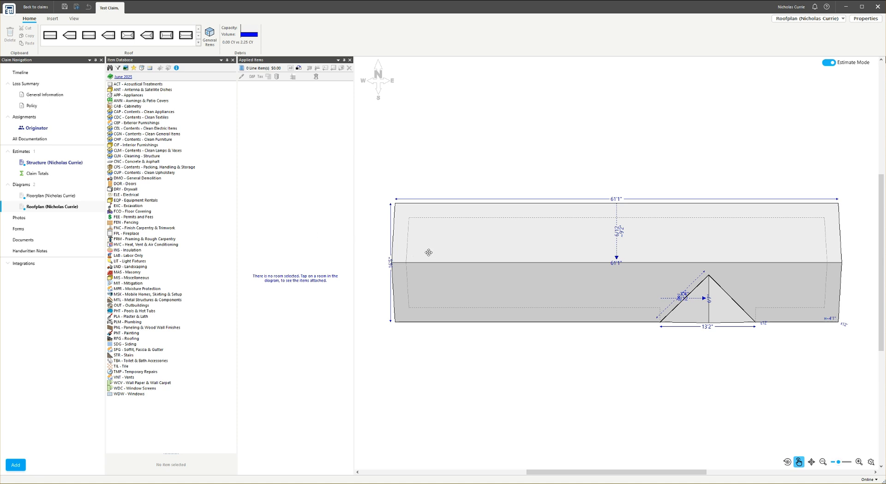
left_click(150, 68)
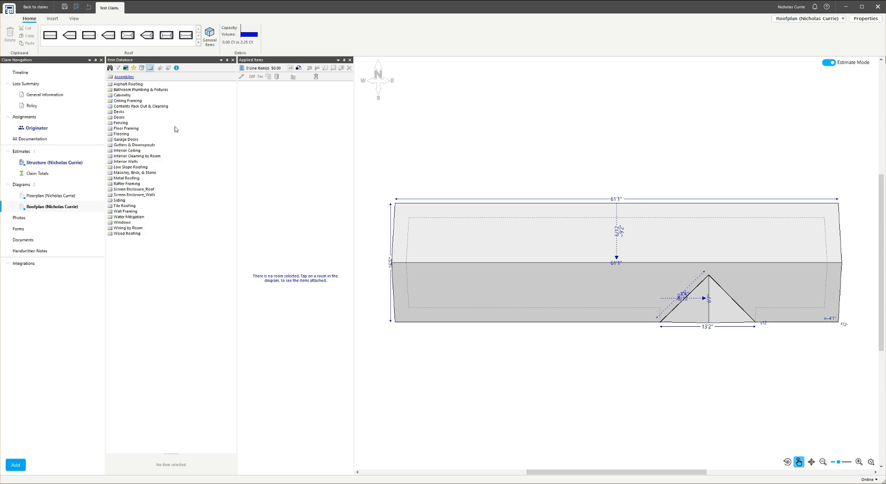
left_click(130, 84)
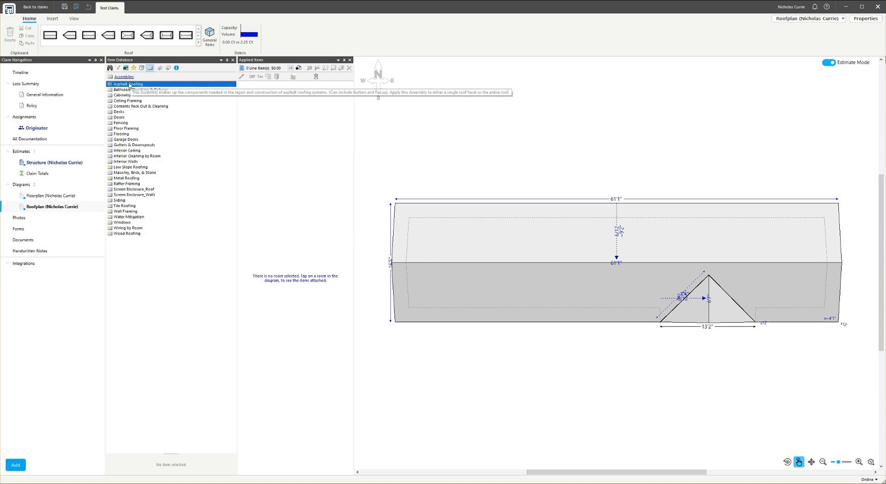
left_click_drag(130, 84, 504, 263)
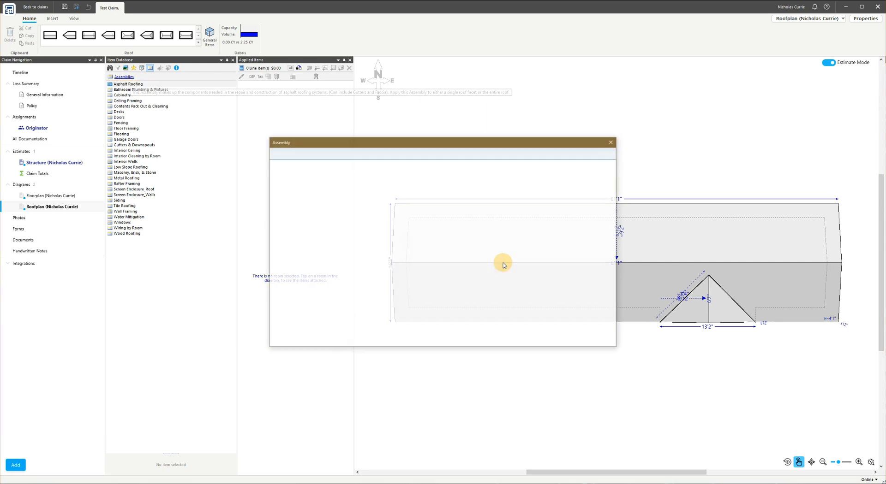
Keep the coverage as Structure and select Full Replacement as the damage severity
left_click(446, 220)
left_click(441, 235)
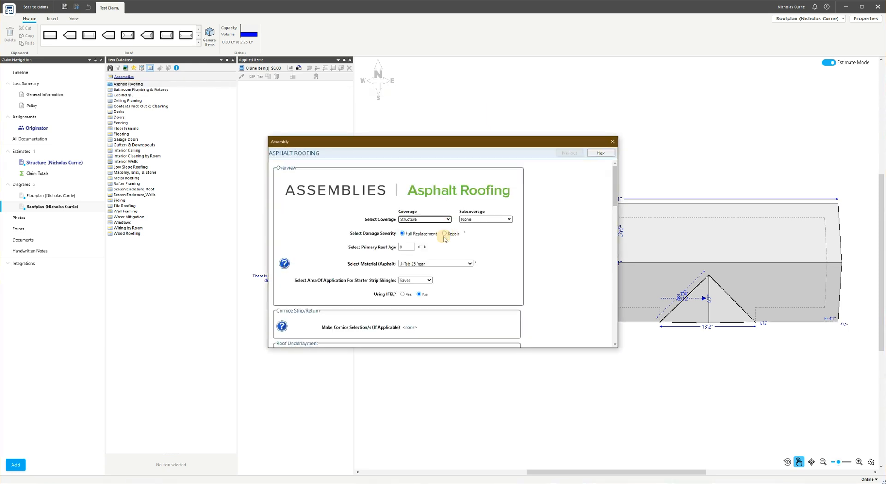
scroll(420, 203, "down", 1)
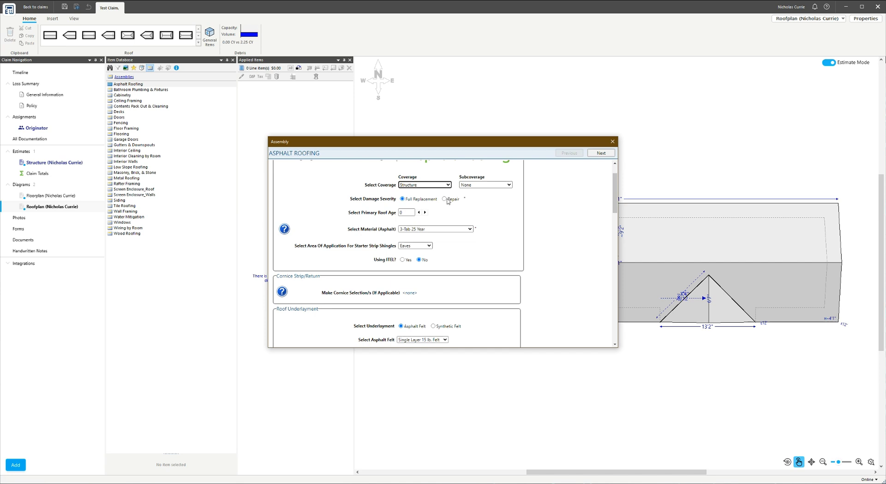
left_click(444, 199)
left_click(423, 200)
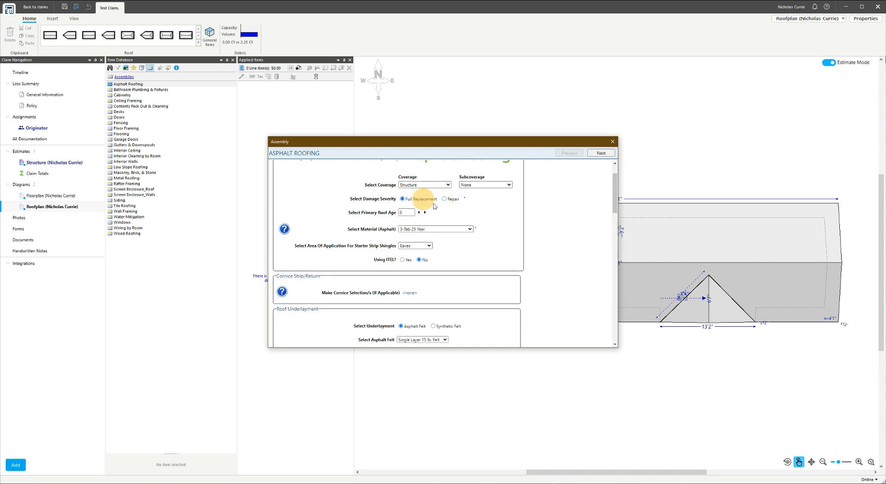
Set the primary roof age to 15 and the starter strip shingle application area to Eaves + Rakes, keeping 3-Tab 25 Year
scroll(530, 231, "down", 1)
left_click(402, 177)
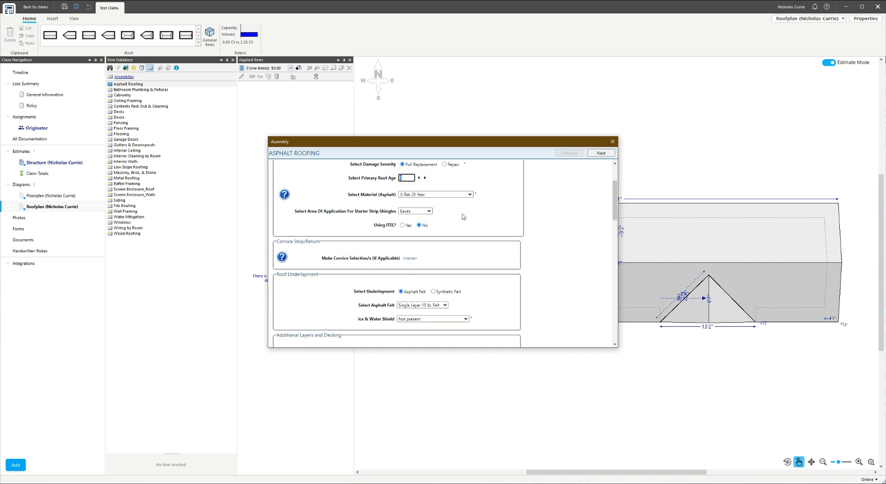
left_click(458, 195)
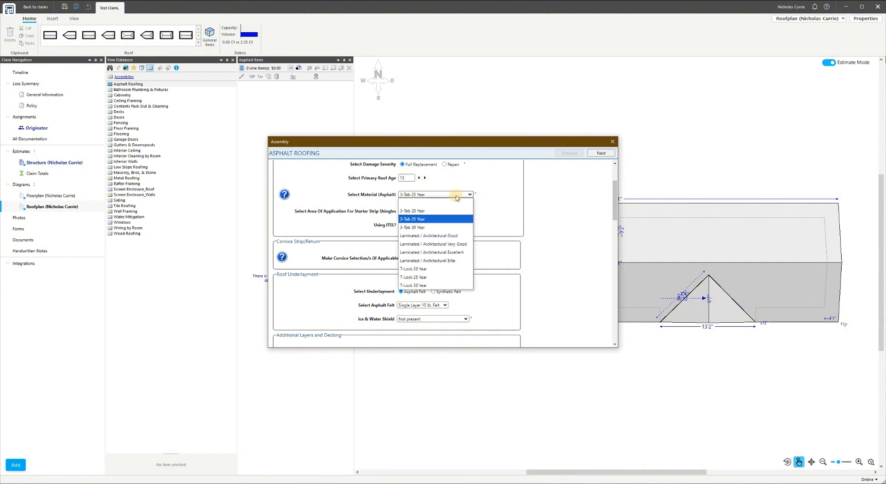
left_click(508, 210)
left_click(415, 212)
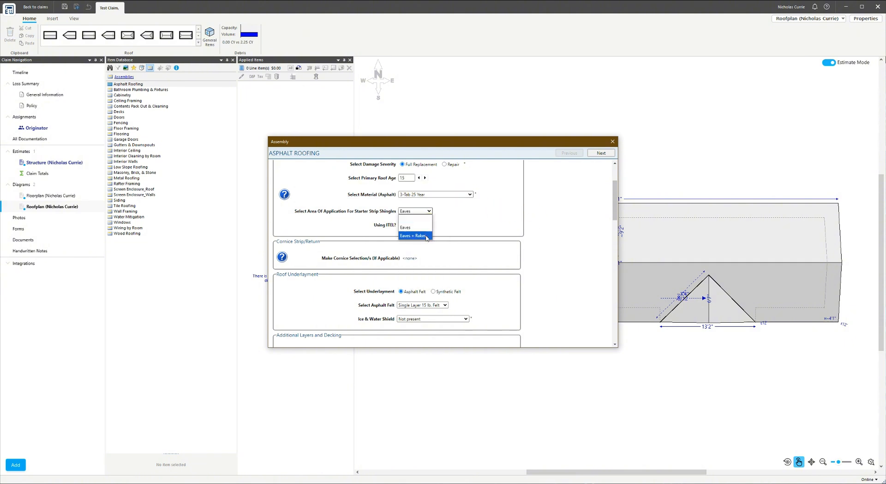
left_click(426, 236)
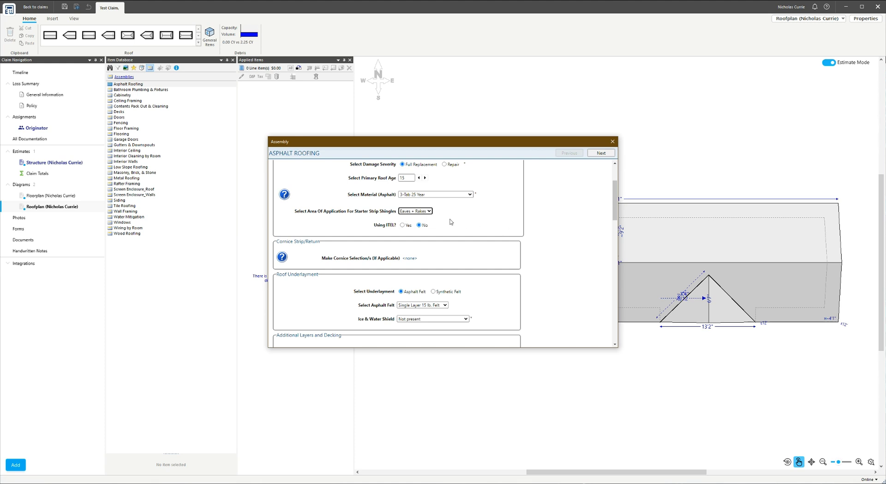
Review the cornice, asphalt felt, and ice and water shield choices without changing the selections
scroll(461, 244, "down", 3)
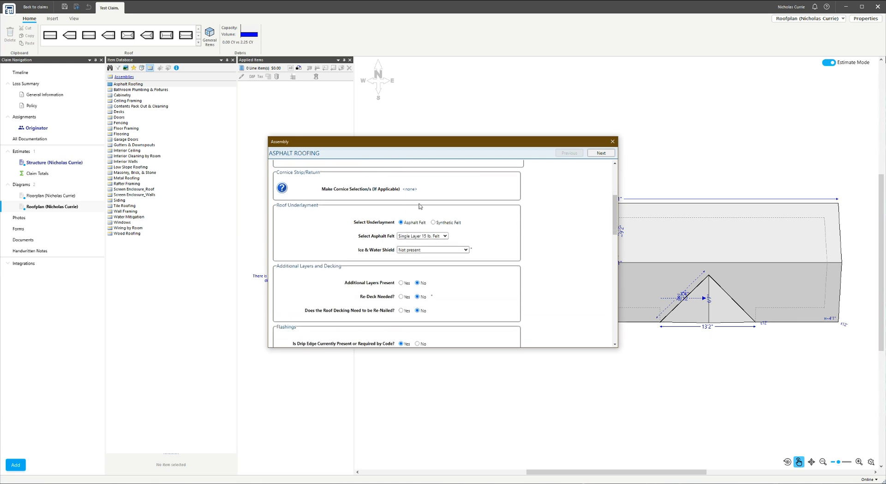
left_click(410, 192)
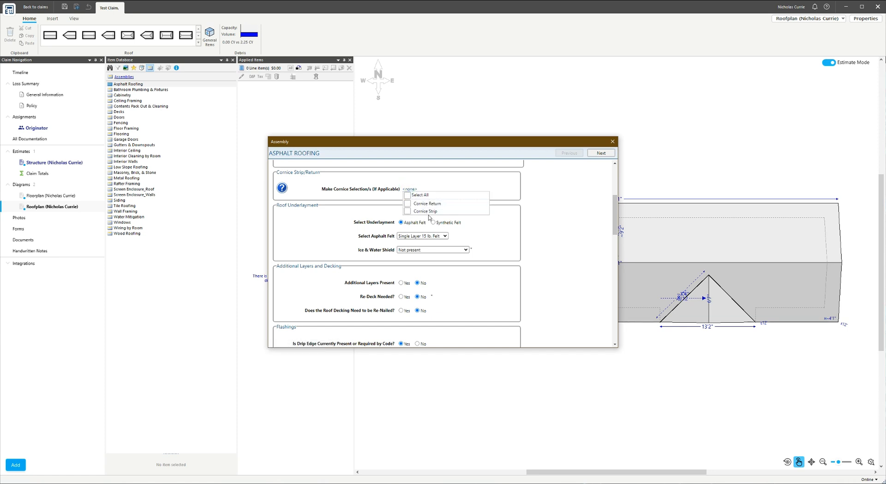
left_click(548, 218)
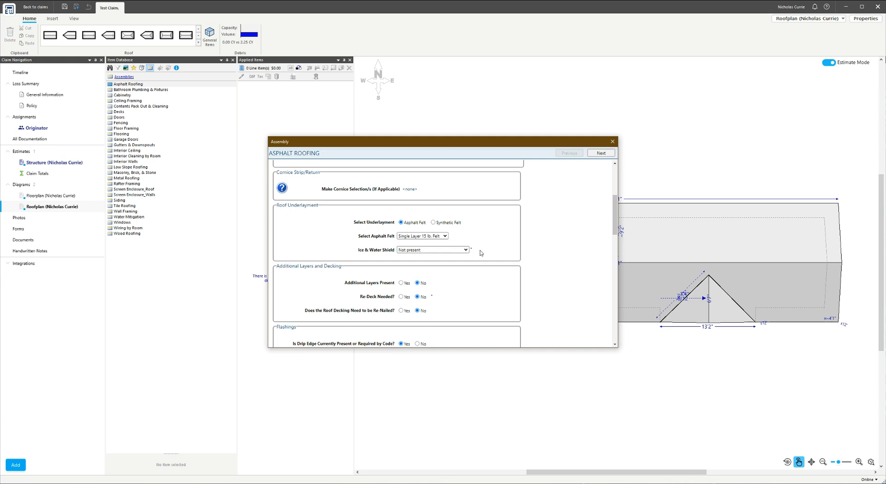
left_click(445, 236)
left_click(445, 238)
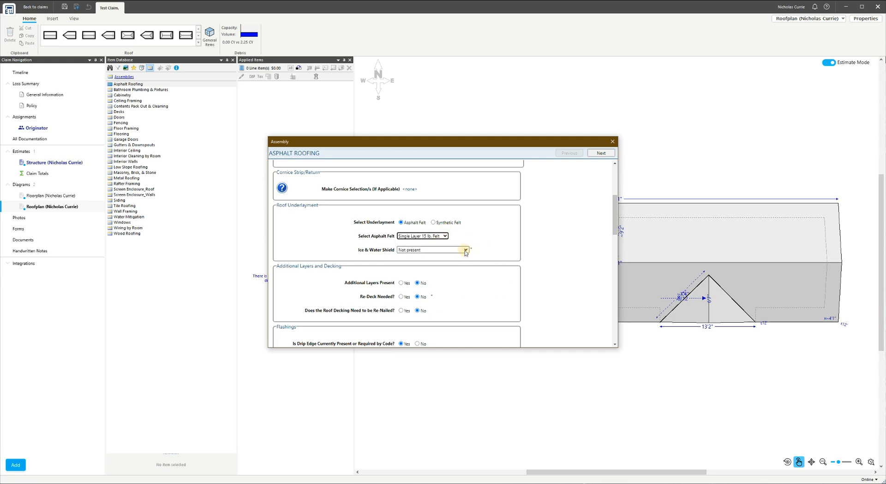
left_click(520, 251)
scroll(524, 252, "down", 1)
scroll(524, 252, "up", 1)
left_click_drag(454, 222, 485, 229)
scroll(512, 265, "down", 3)
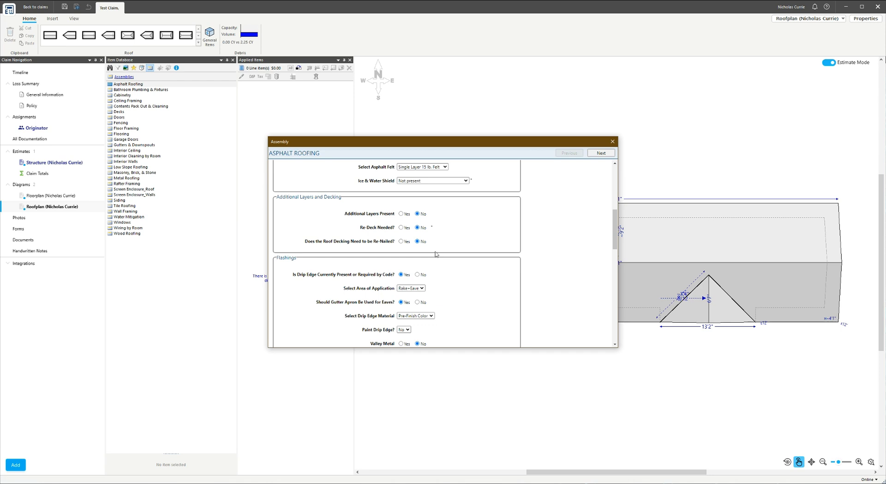
Specify that the roof decking needs re-nailing and that gutter apron is not used for the eaves
left_click(401, 242)
scroll(515, 260, "down", 3)
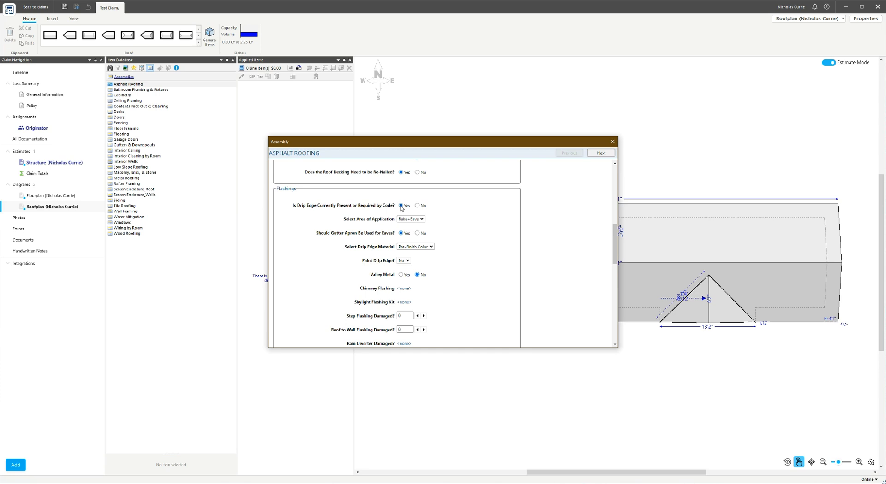
scroll(473, 236, "down", 2)
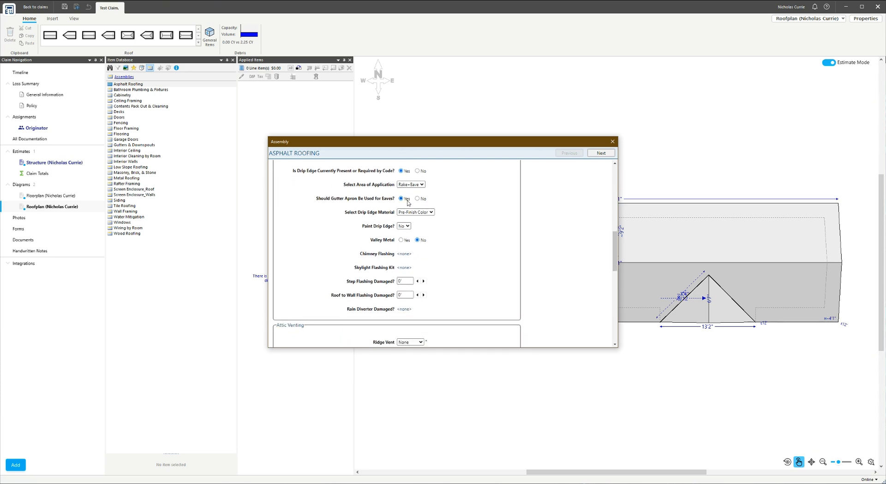
left_click(418, 199)
Include valley metal in the flashings, using aluminum and the W-Style type
left_click(401, 241)
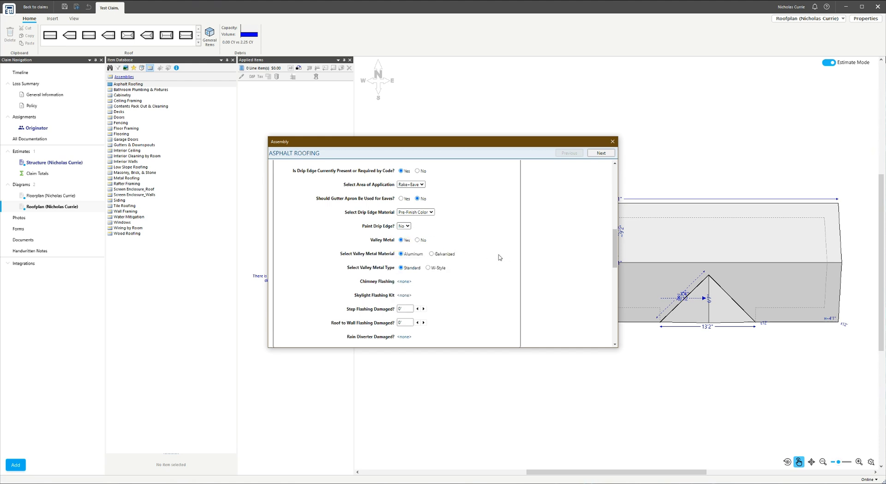
scroll(481, 269, "down", 1)
left_click(428, 234)
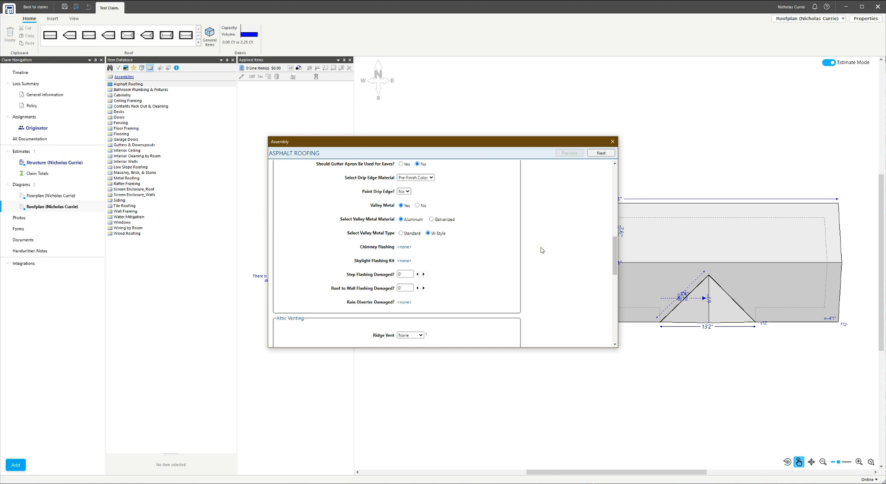
Set the ridge vent to PVC and add 5 aluminum box/turtle vents as Tear Out & Replace
scroll(540, 249, "down", 1)
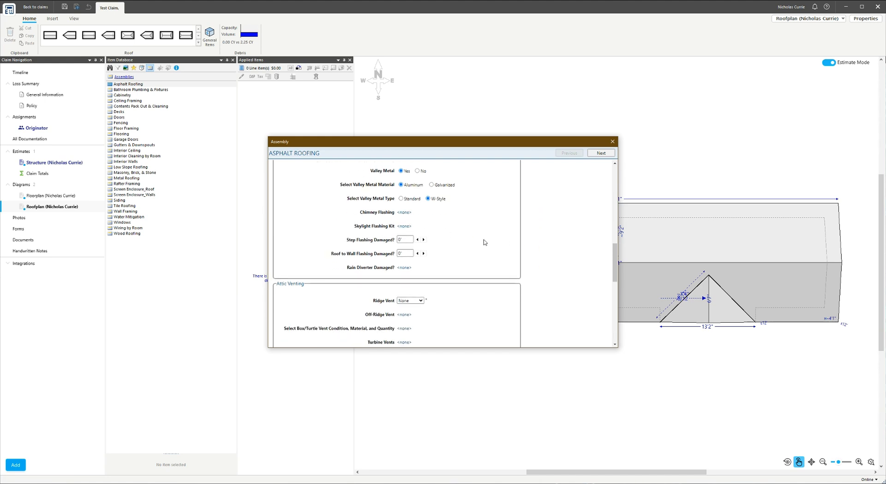
scroll(479, 245, "down", 1)
scroll(463, 234, "down", 2)
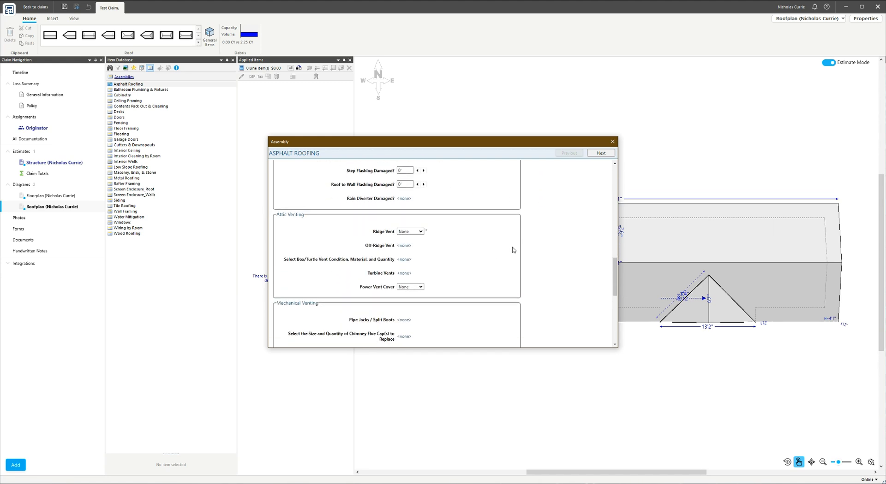
left_click(410, 197)
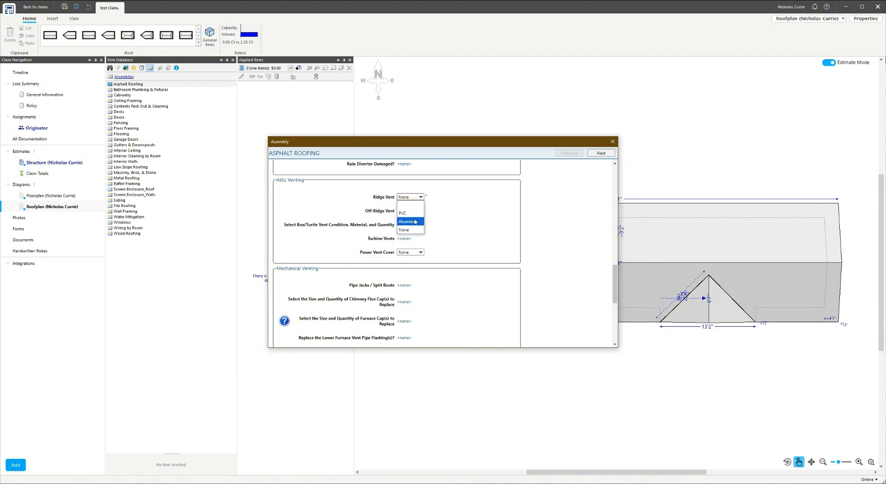
left_click(404, 213)
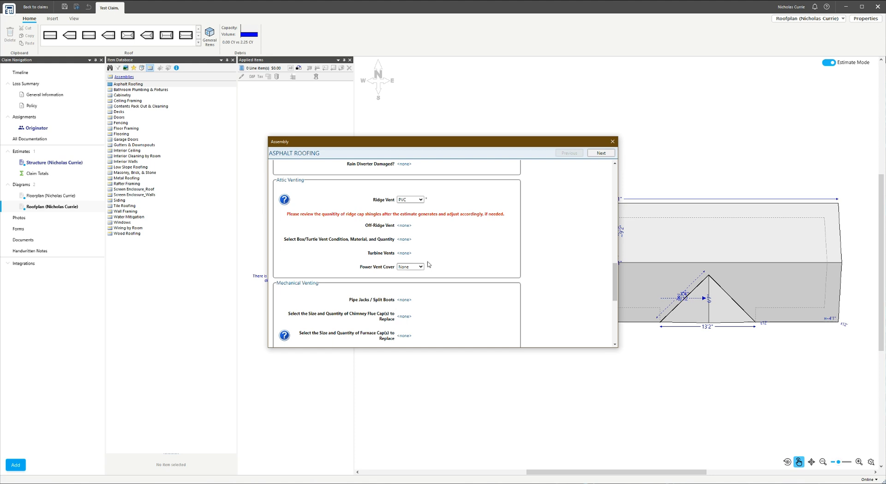
left_click(404, 240)
left_click(403, 249)
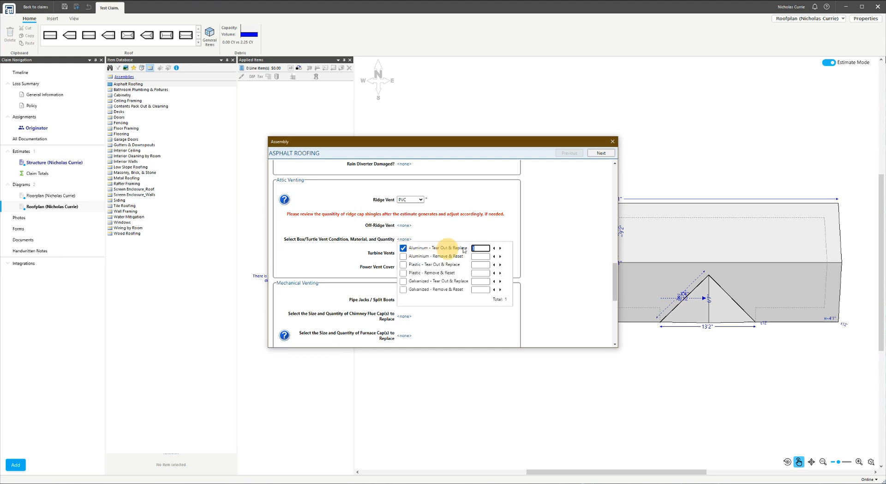
left_click(544, 248)
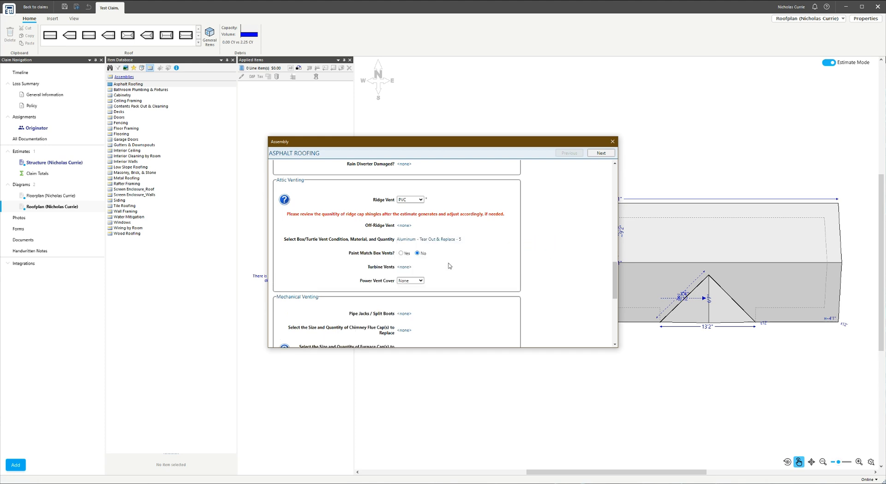
Add 3 Medium - 12" turbine vents to the attic venting
scroll(447, 265, "down", 2)
scroll(444, 267, "up", 1)
left_click(404, 232)
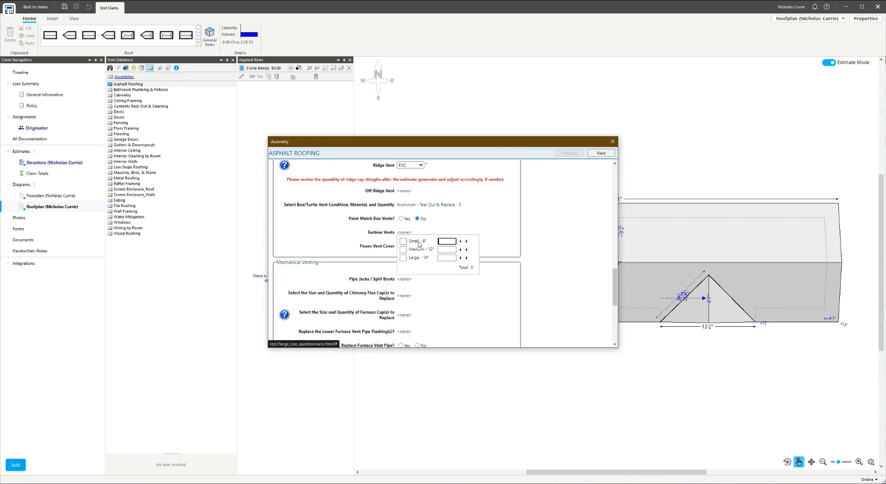
type("3")
left_click(512, 254)
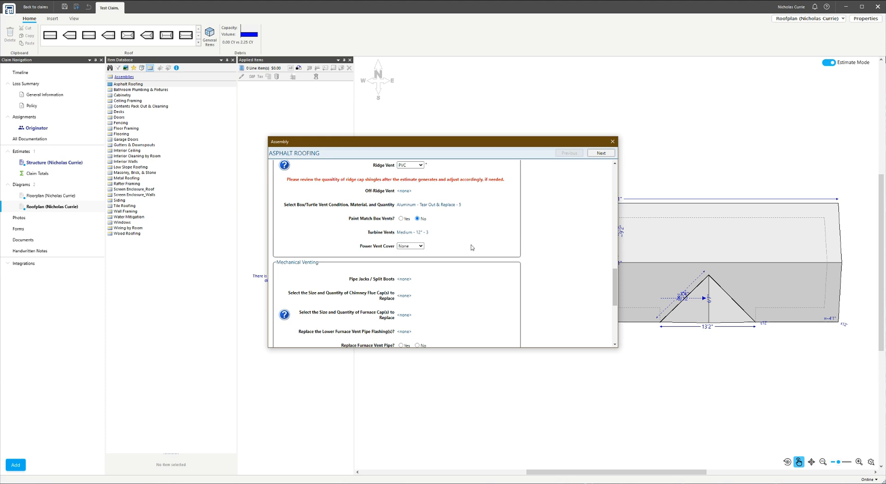
Add 2 plastic pipe jacks and 1 split pipe boot of 3 3/8" to the mechanical venting
scroll(458, 260, "down", 3)
left_click(404, 211)
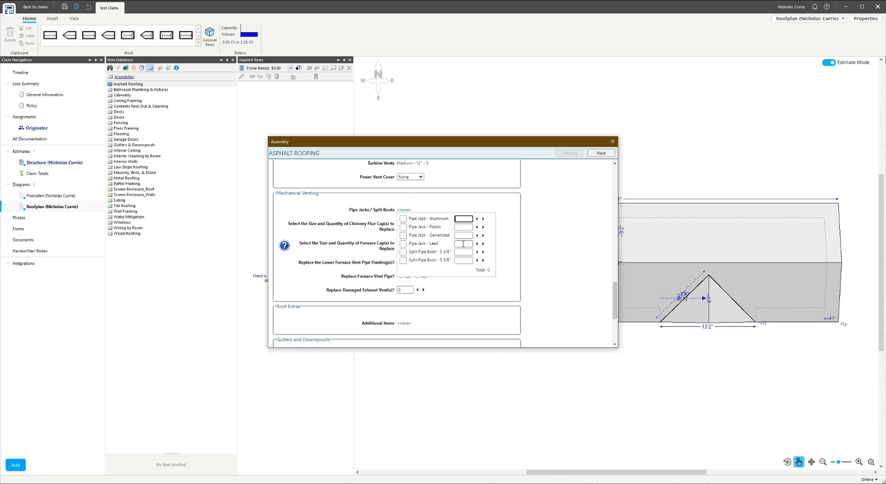
left_click(462, 226)
type("3")
left_click_drag(460, 229, 439, 229)
type("2")
left_click(463, 252)
type("1")
left_click(536, 259)
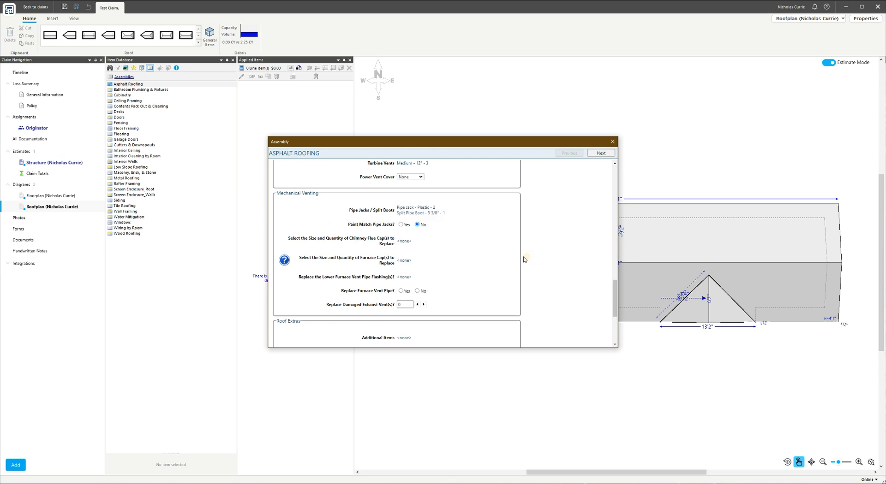
Add one Remove & Reset Satellite Dish to the roof extras and check the fascia material choices, keeping No Damage
scroll(428, 212, "down", 3)
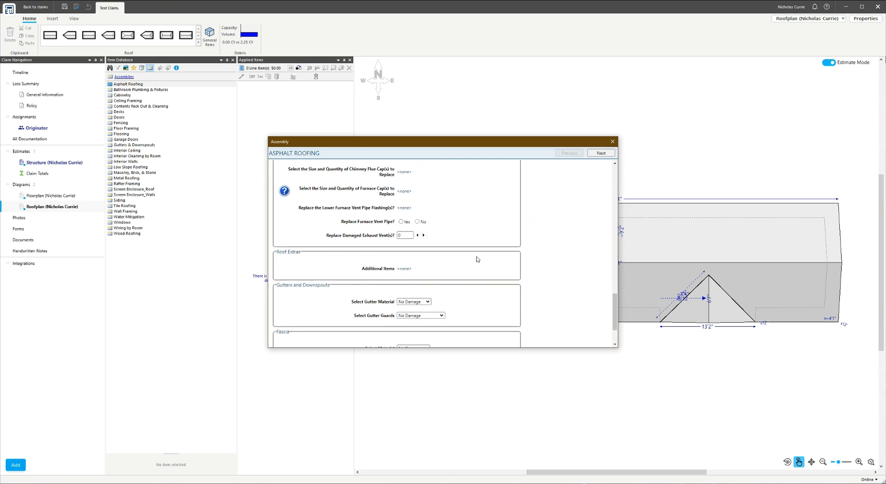
scroll(477, 260, "down", 2)
left_click(404, 211)
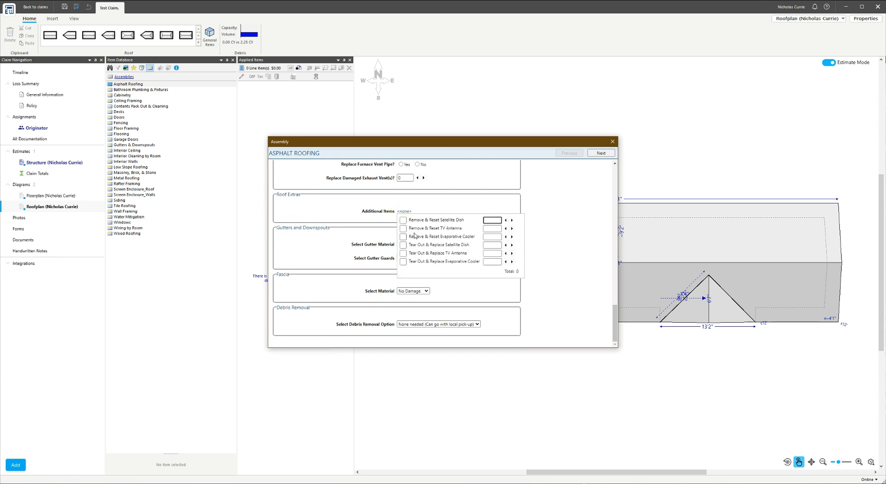
left_click(403, 220)
left_click(557, 232)
scroll(485, 244, "down", 1)
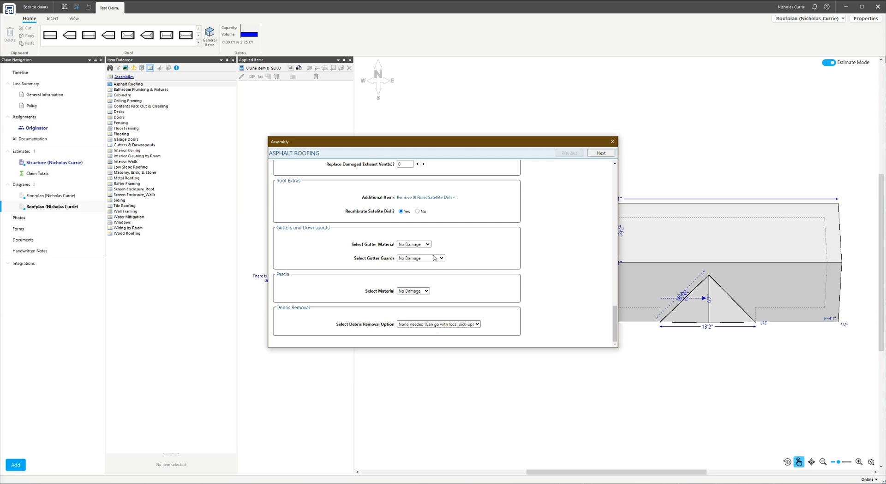
left_click(427, 291)
left_click(429, 292)
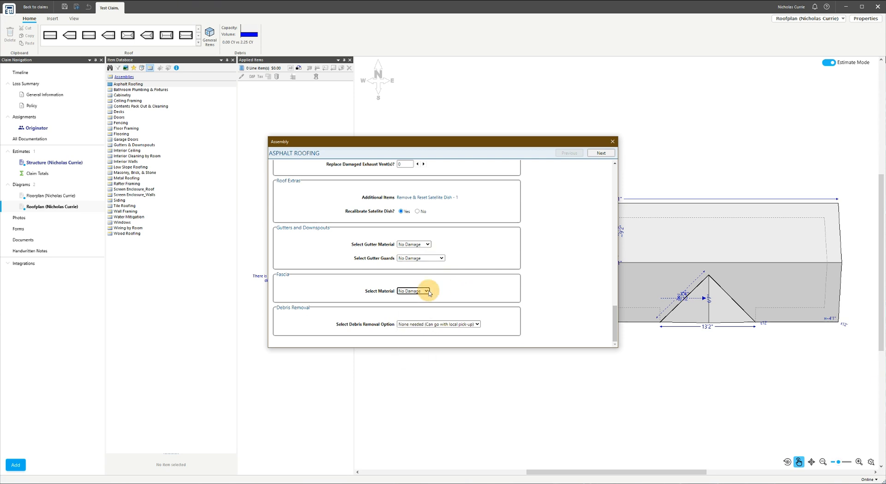
Set the debris removal option to Dumpster 10 Yard and generate the estimate items from the completed roofing questionnaire
left_click(477, 326)
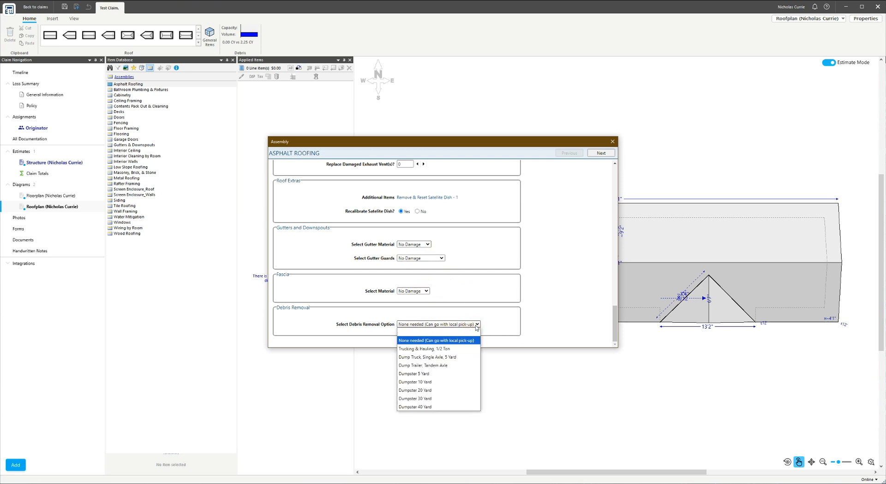
left_click(455, 382)
scroll(542, 266, "up", 10)
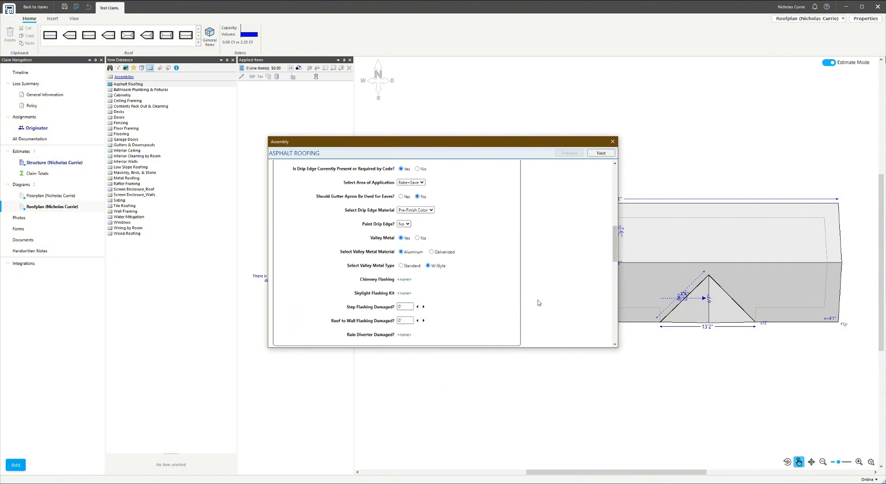
scroll(538, 302, "down", 10)
left_click(600, 153)
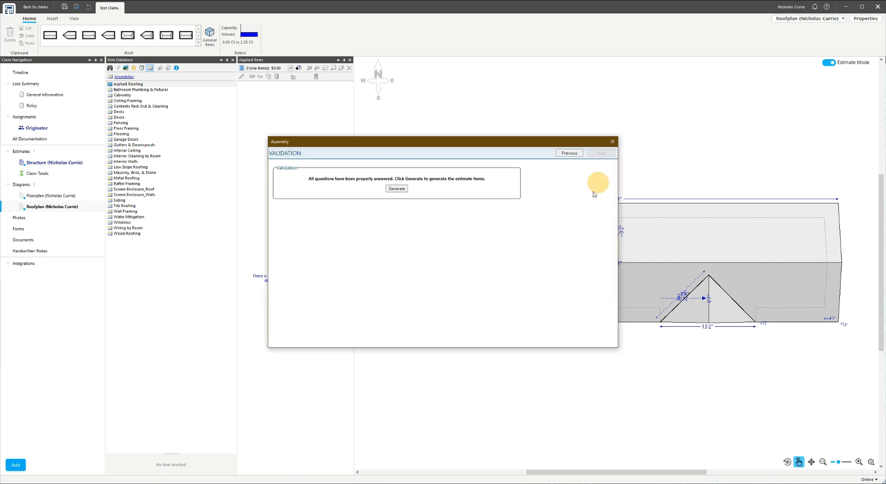
left_click(397, 189)
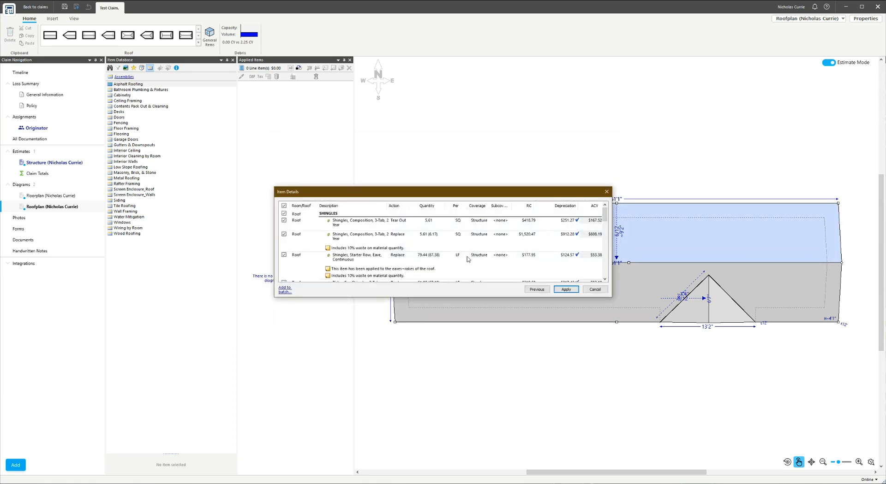
Exclude the Tear Out and Replace Height Allowance, Roof Covering items from the generated shingles list
scroll(468, 259, "down", 2)
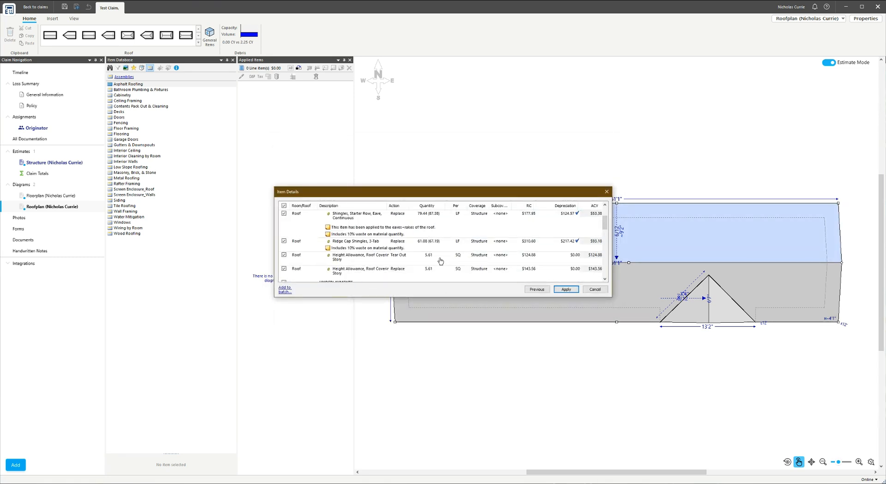
scroll(440, 261, "up", 2)
scroll(435, 260, "down", 3)
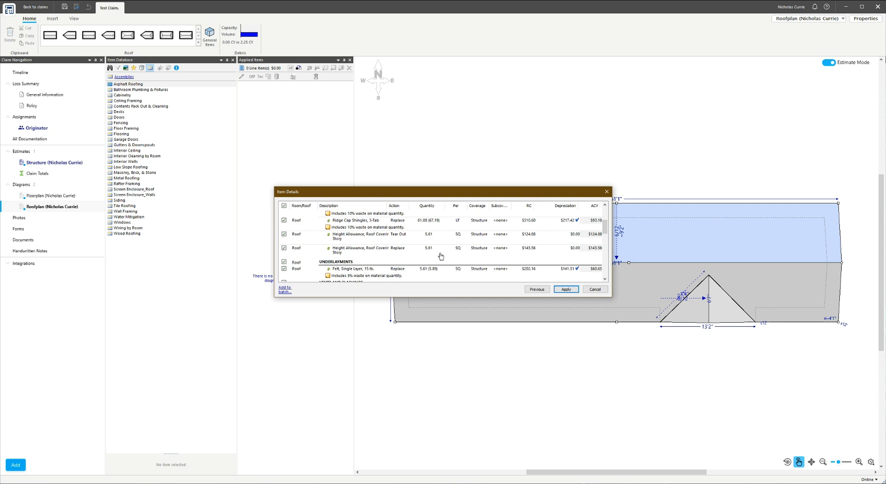
left_click(286, 249)
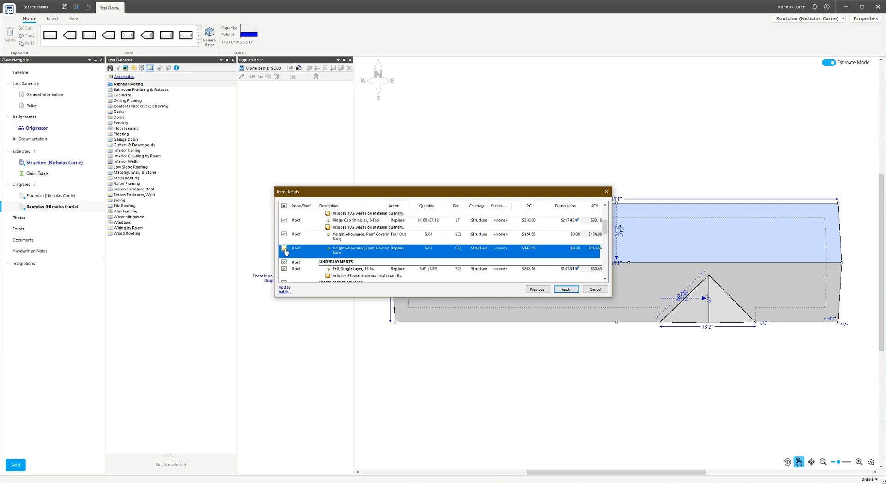
left_click(285, 235)
Set the quantity of the Replace Ridge Vent, Composite/PVC, Shingle-Over item to 48 LF
scroll(450, 256, "down", 5)
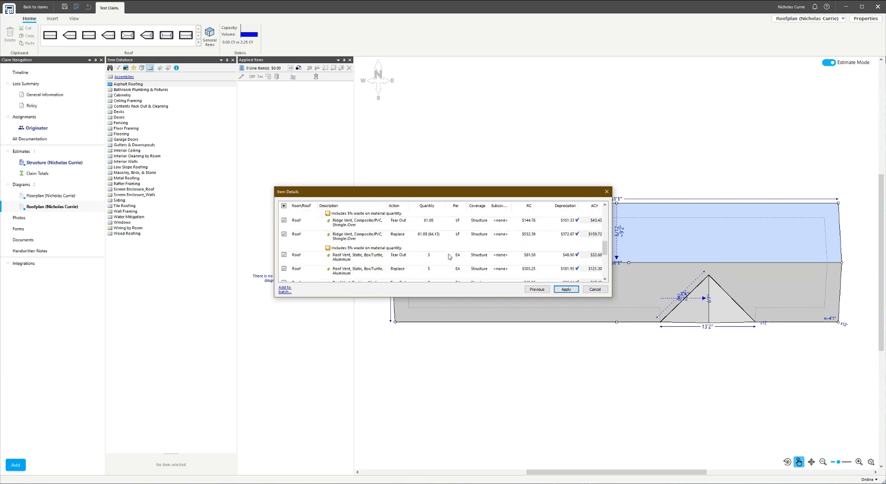
left_click(435, 240)
type("48")
left_click(442, 248)
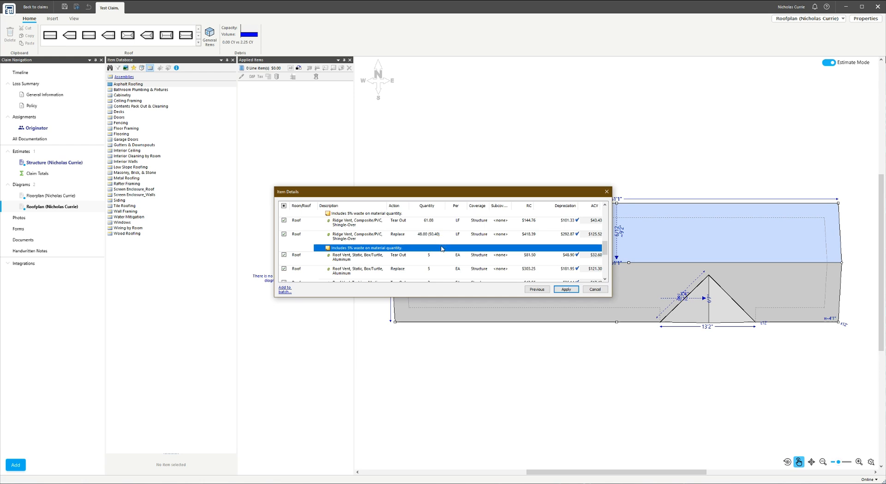
Exclude the Tear Out split pipe boot and Recalibrate Satellite Dish items, and apply the remaining items to the roof
scroll(441, 249, "down", 1)
scroll(442, 249, "down", 2)
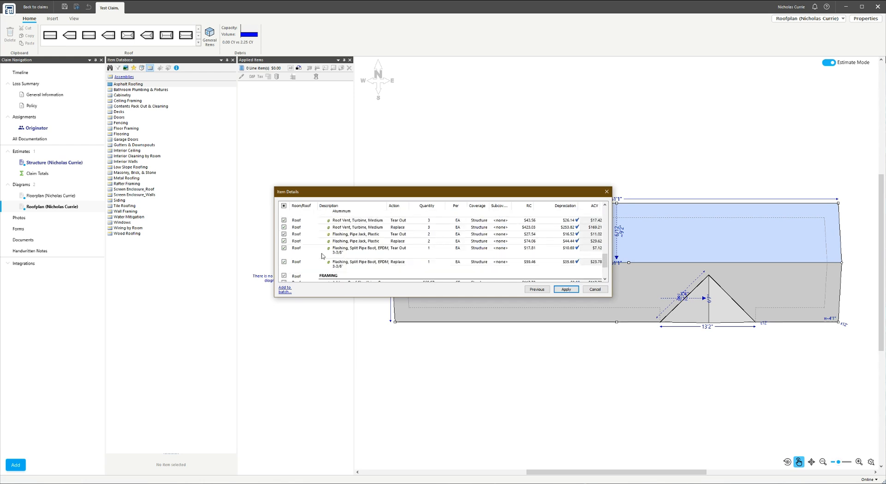
left_click(340, 251)
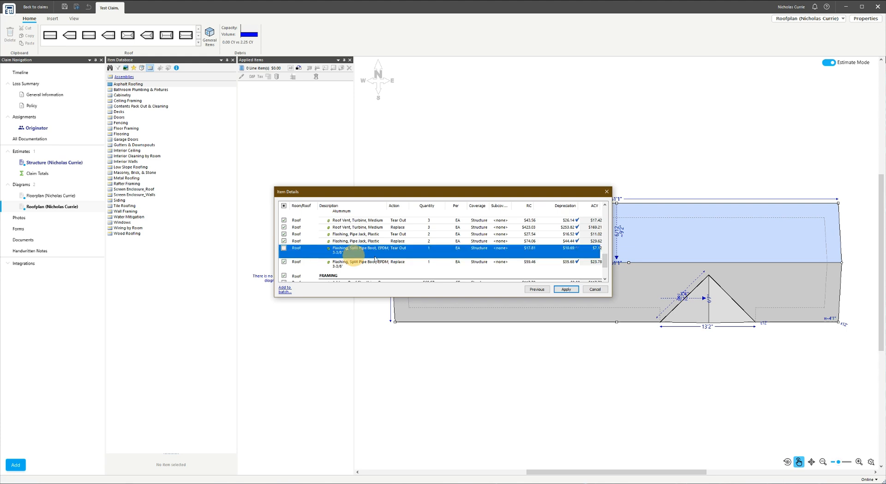
scroll(403, 258, "down", 2)
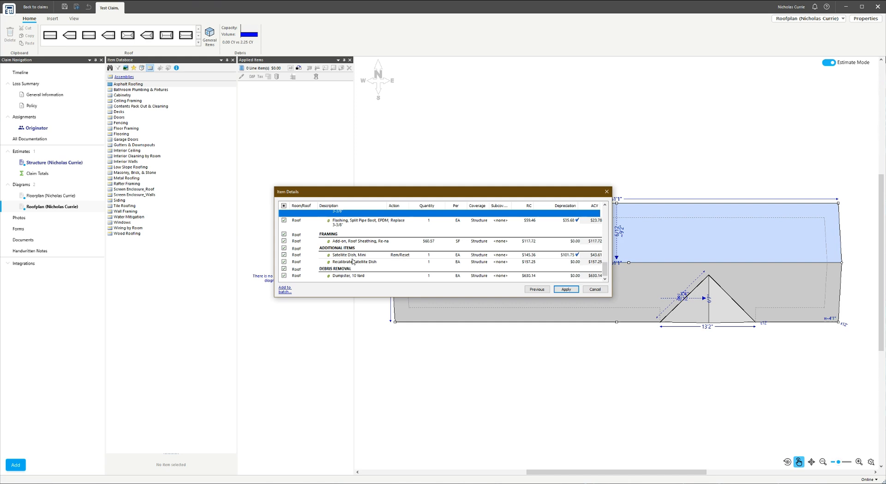
left_click(285, 263)
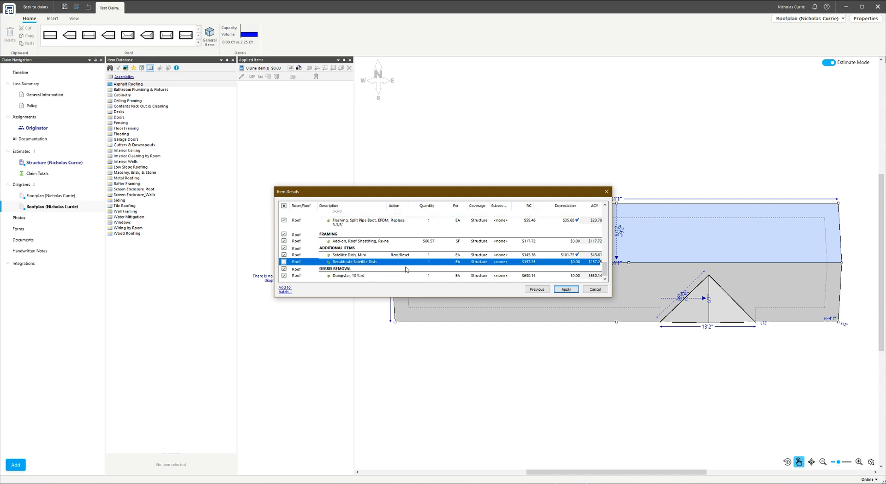
left_click(566, 291)
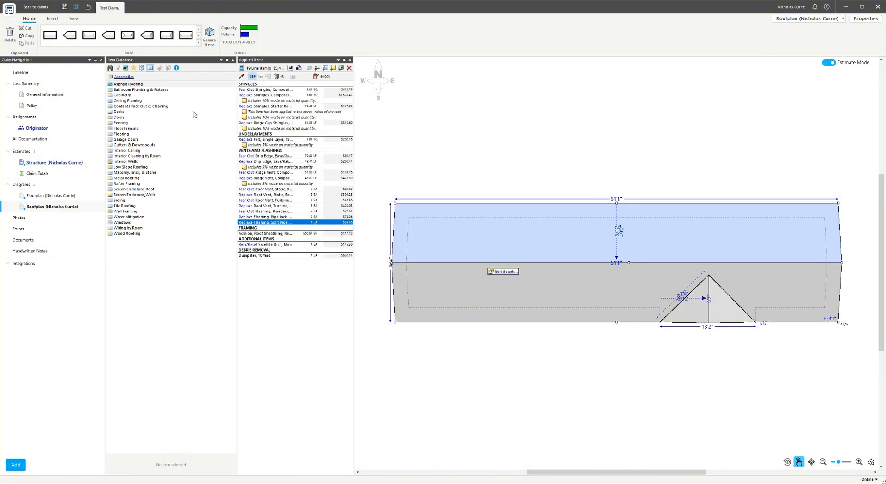
Examine the quantities of the applied shingle, starter row and ridge cap items against the roof slopes in the diagram
left_click(507, 251)
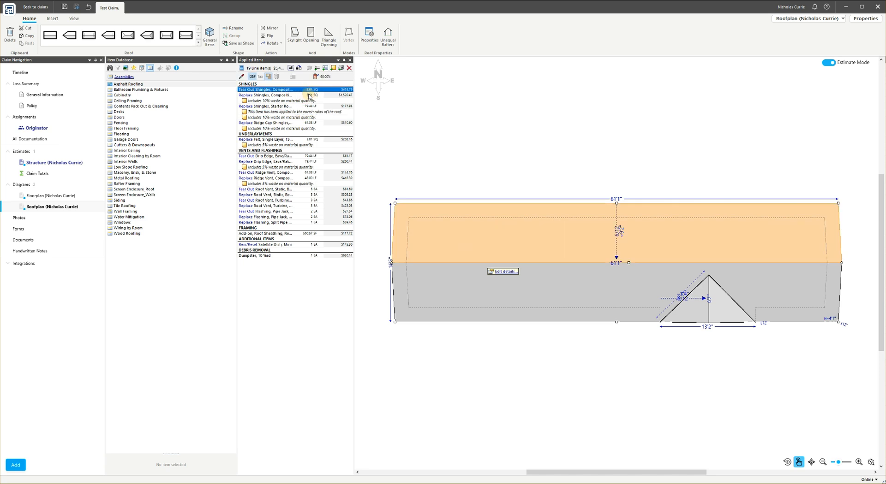
left_click(447, 283)
left_click(460, 248)
left_click(311, 91)
left_click(312, 95)
left_click(314, 106)
left_click(312, 90)
left_click(312, 96)
left_click(313, 106)
left_click(310, 123)
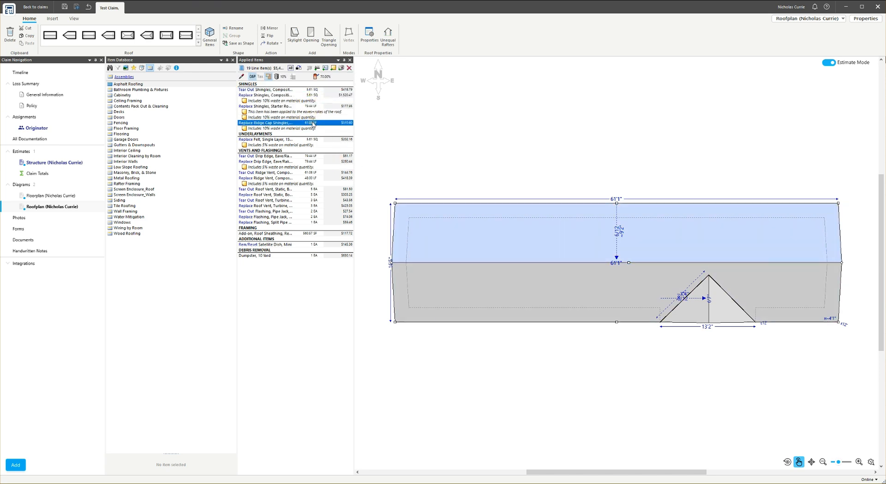
left_click(310, 95)
left_click(307, 110)
left_click(310, 117)
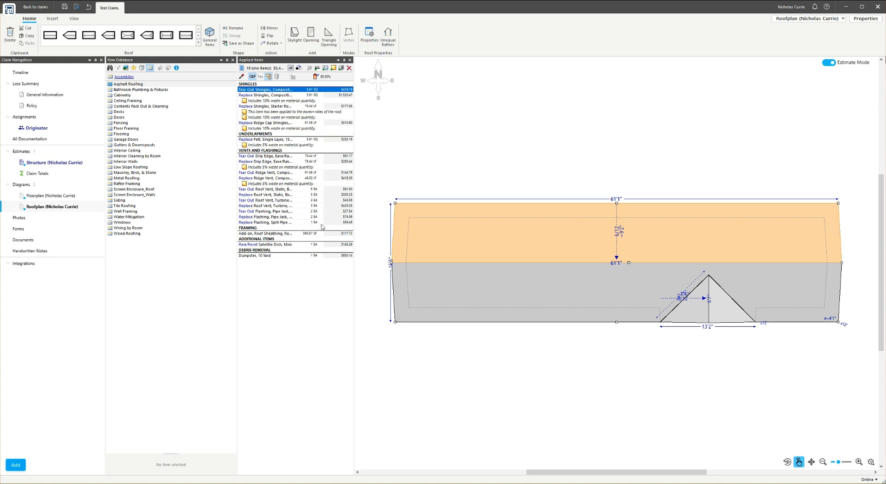
left_click(437, 253)
left_click_drag(309, 233, 308, 88)
left_click(281, 85)
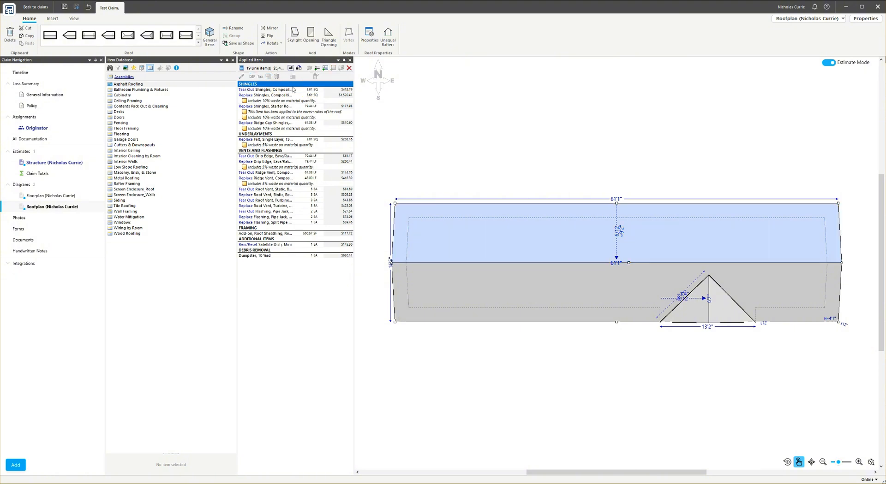
left_click(306, 255, "shift")
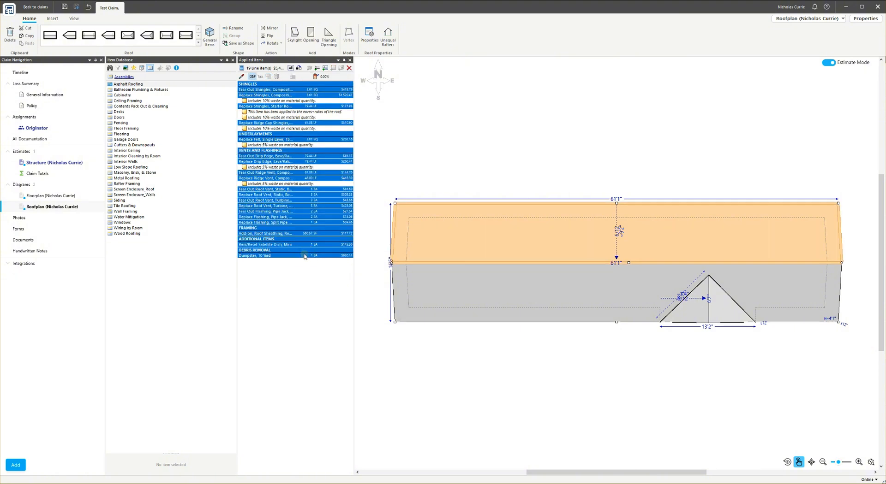
right_click(304, 254)
mouse_move(387, 269)
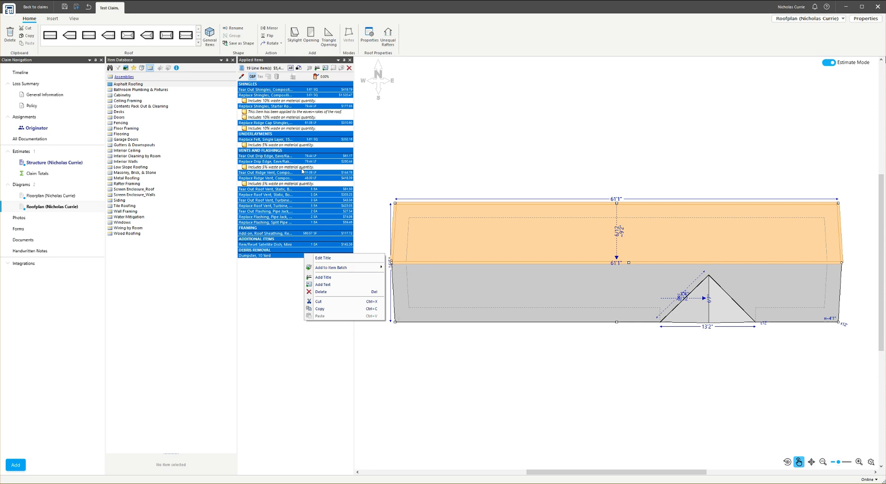
Create a new item batch named "Roof Example"
left_click(142, 68)
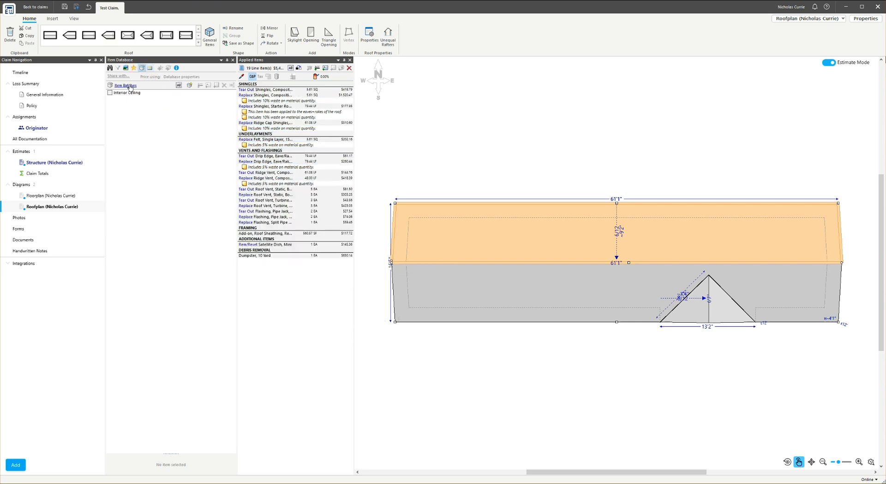
left_click(190, 86)
type("Roo")
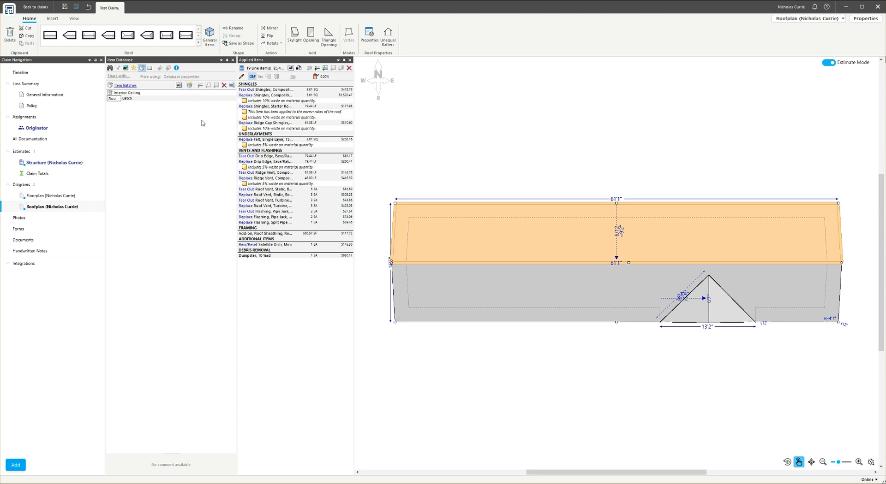
type("f Example")
key("Return")
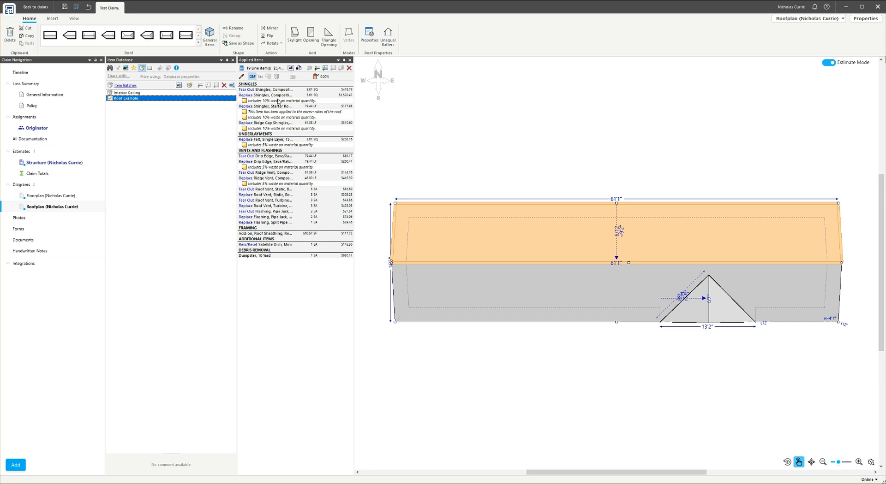
Add all the applied roof line items, including their section titles, to the Roof Example item batch
left_click(285, 85)
key("ctrl+a")
right_click(294, 242)
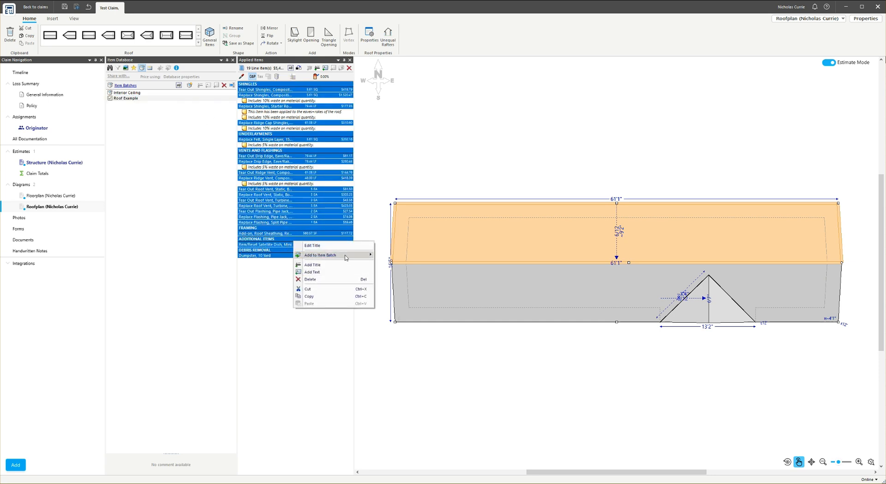
mouse_move(345, 255)
left_click(392, 262)
Review the contents of the Roof Example batch and return to the list of item batches
left_click(157, 98)
left_click(156, 92)
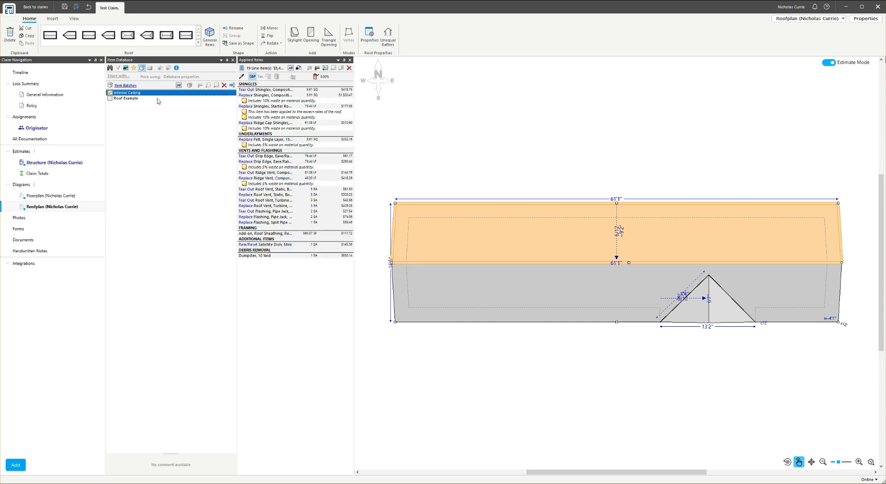
double_click(157, 99)
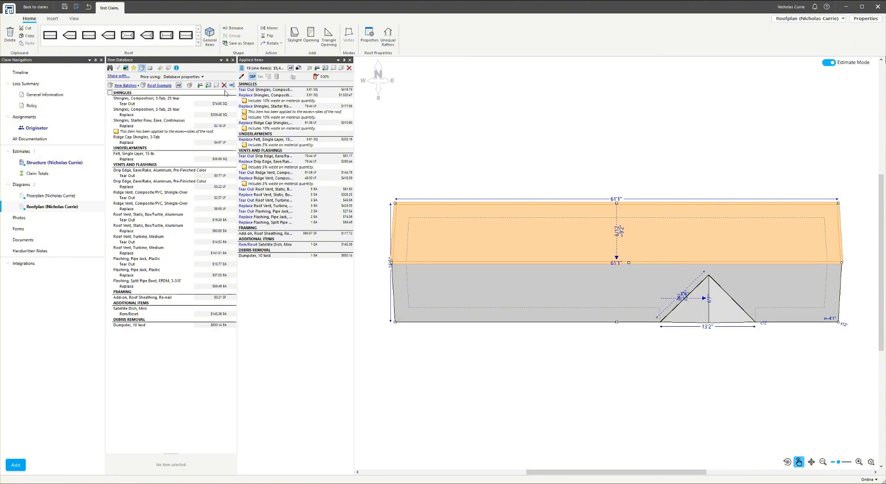
left_click(125, 86)
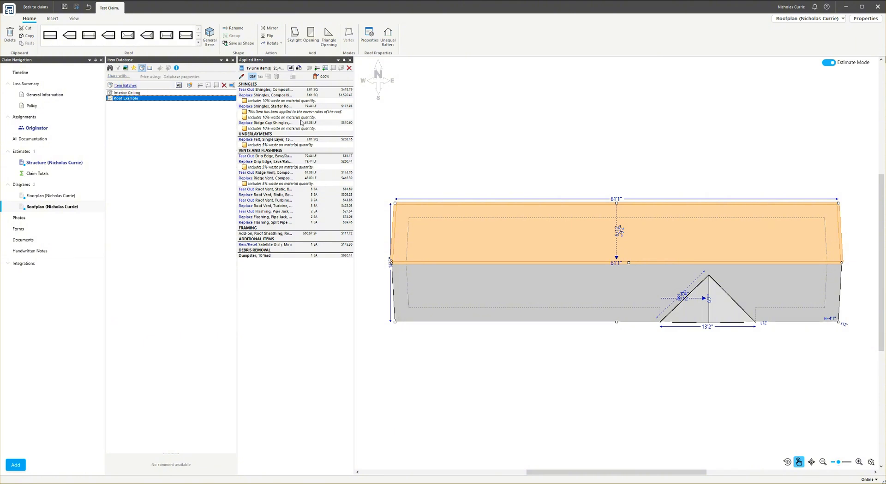
left_click(291, 68)
left_click(295, 178)
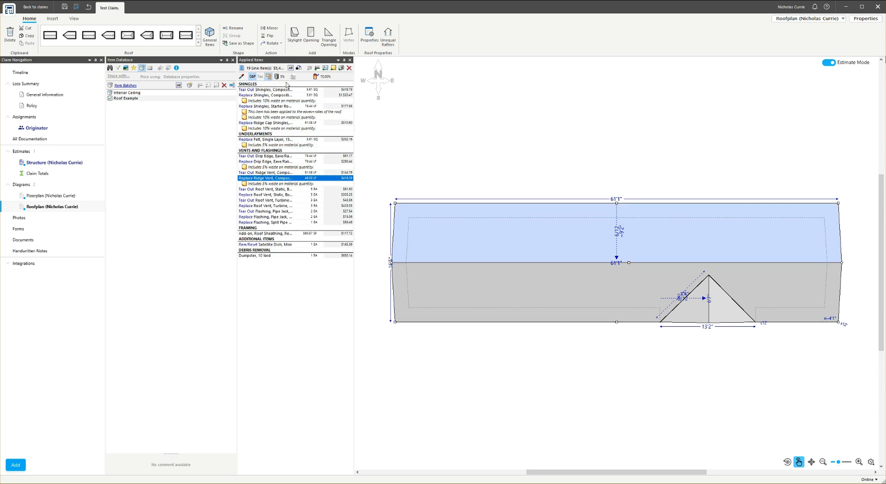
left_click(287, 90)
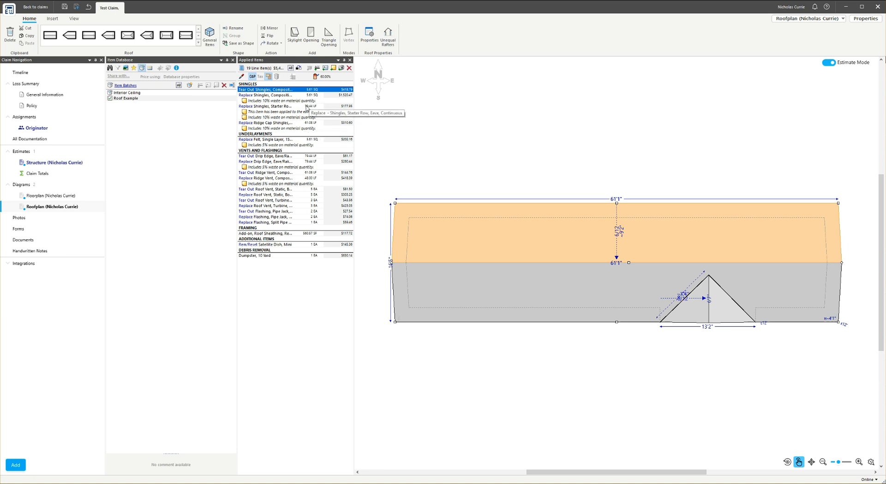
Copy the Tear Out and Replace plastic pipe jack flashing items, paste them onto the south roof slope, and check their quantities
left_click(304, 211)
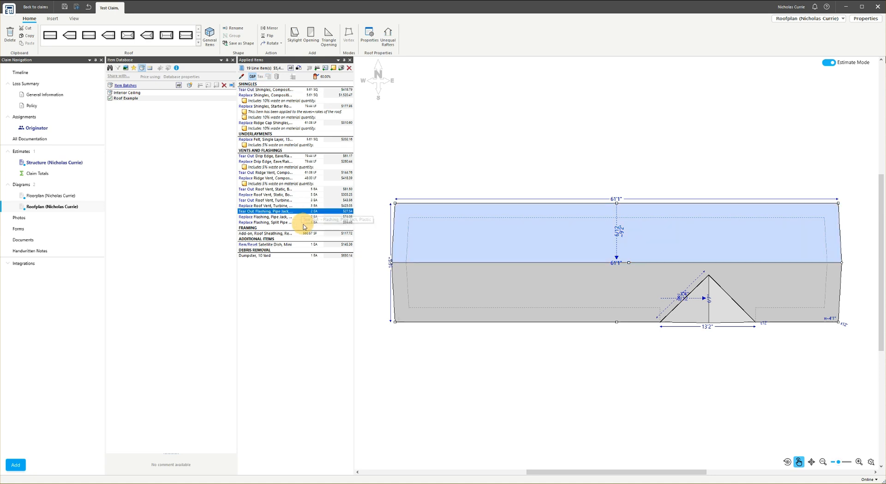
left_click(303, 216, "shift")
right_click(303, 217)
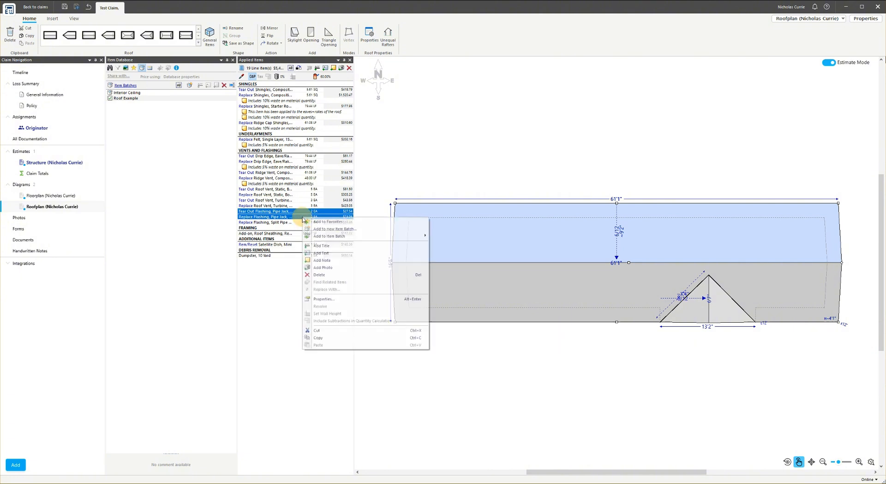
left_click(337, 336)
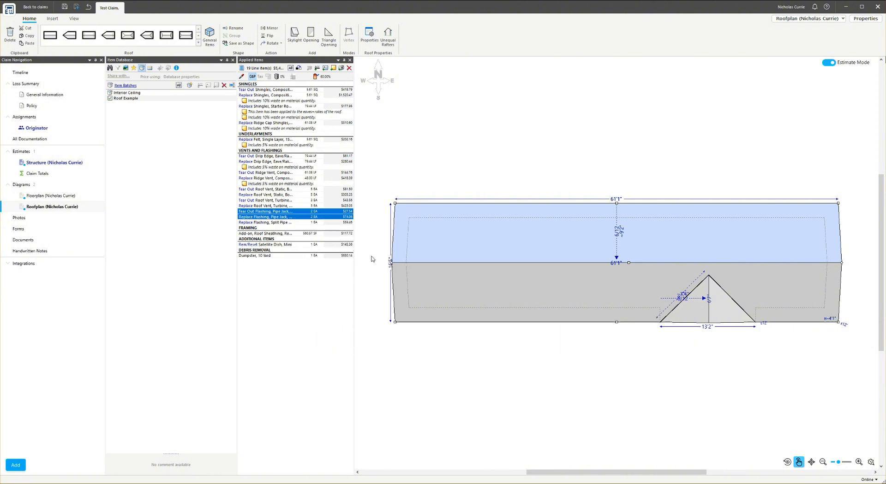
right_click(489, 282)
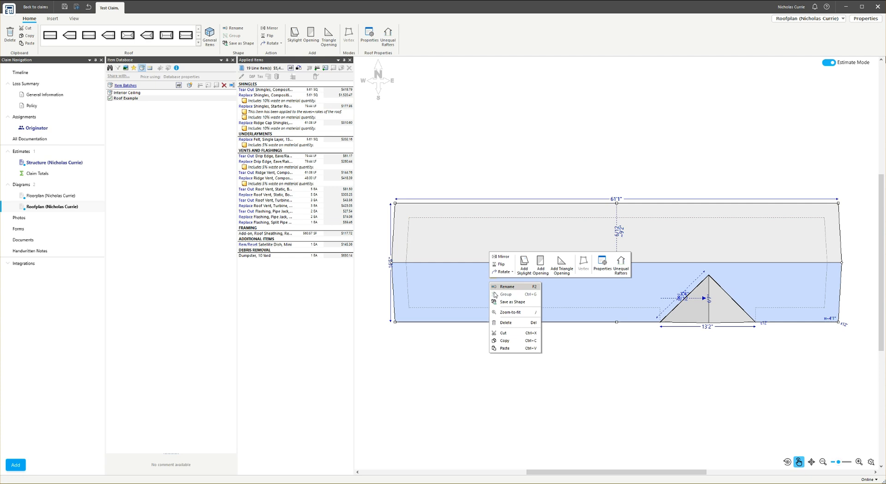
left_click(519, 349)
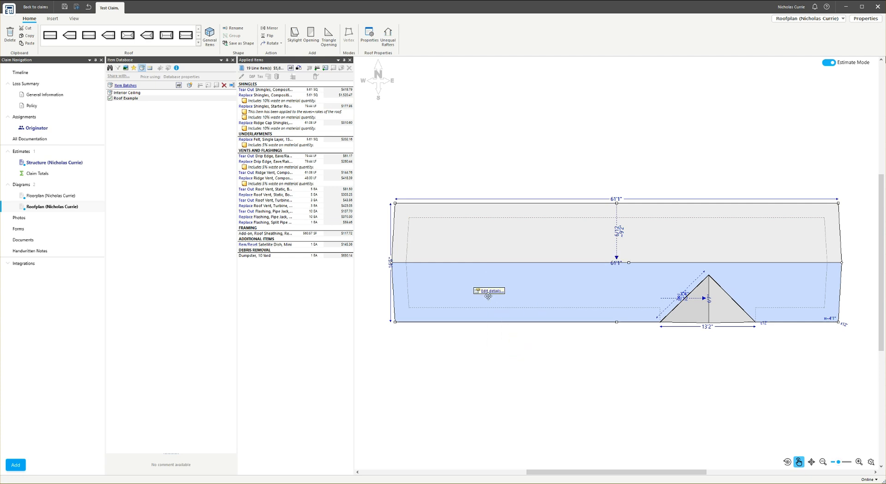
left_click(317, 218)
left_click(316, 212)
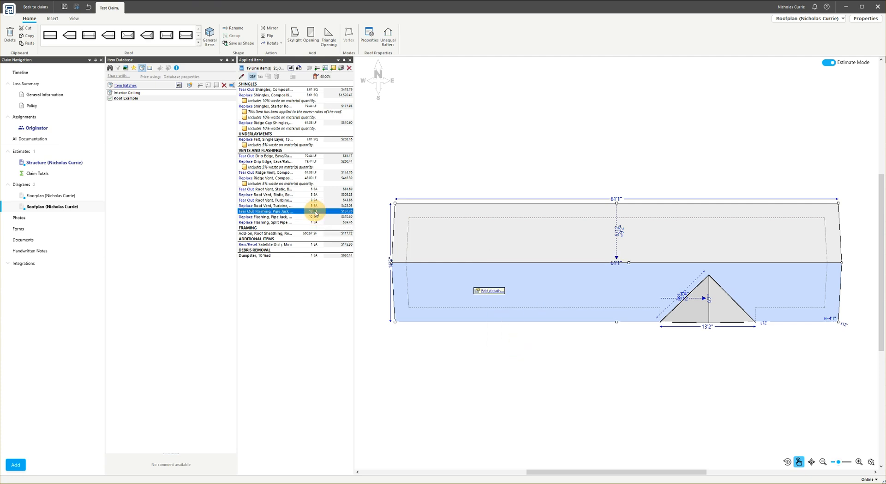
Set the Tear Out and Replace pipe jack flashing quantities to 2 EA and place copies of both items on the south roof slope
left_click(319, 212)
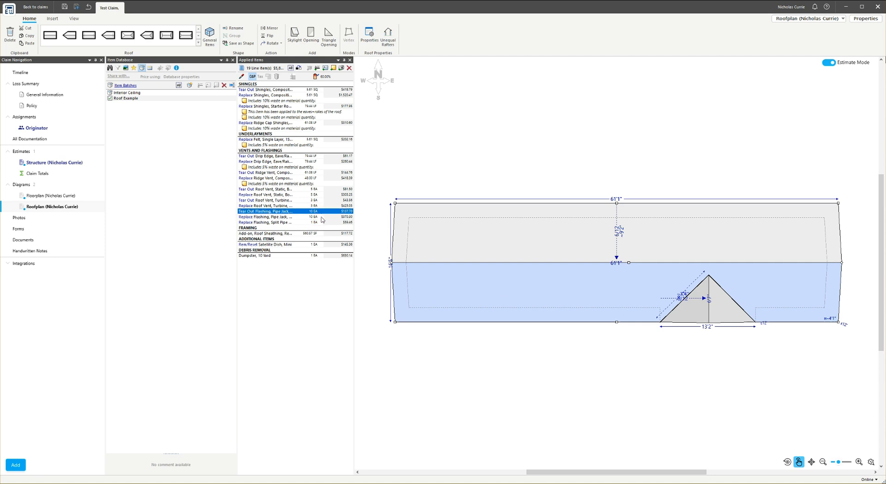
left_click(322, 217)
left_click(322, 217, "shift")
left_click_drag(321, 217, 438, 278)
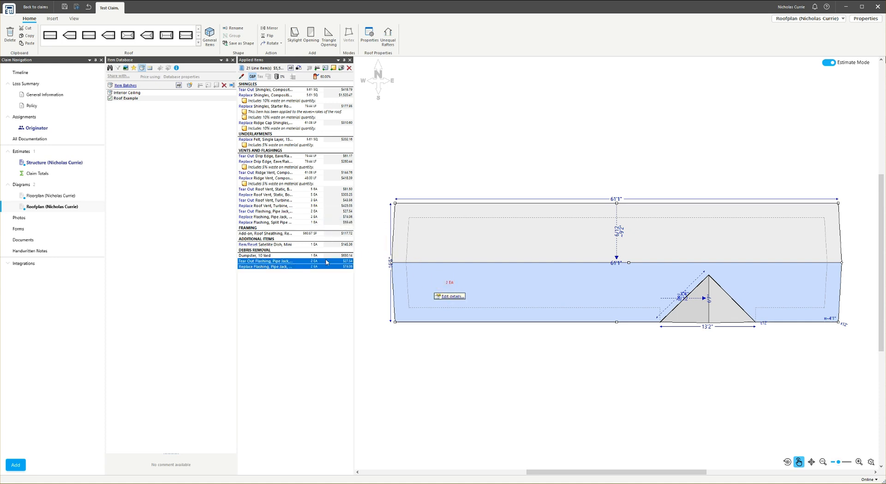
Delete the duplicate Tear Out and Replace pipe jack flashing items from the south slope's applied items
left_click(318, 217)
left_click(322, 223)
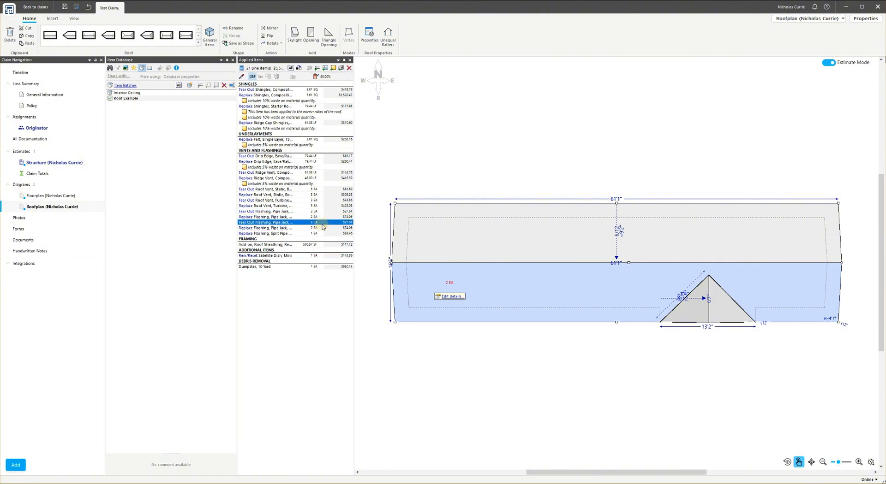
left_click(324, 228, "shift")
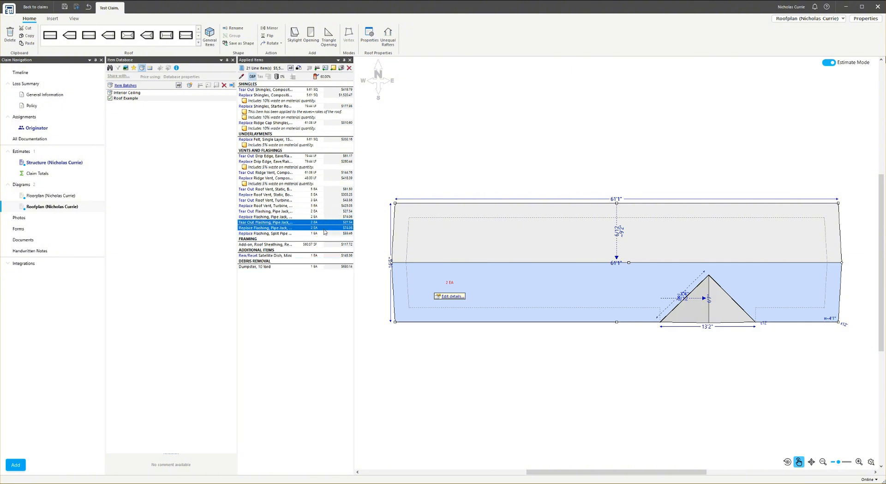
key("Delete")
Switch the item database from the item batches to the list of assemblies
left_click(317, 212)
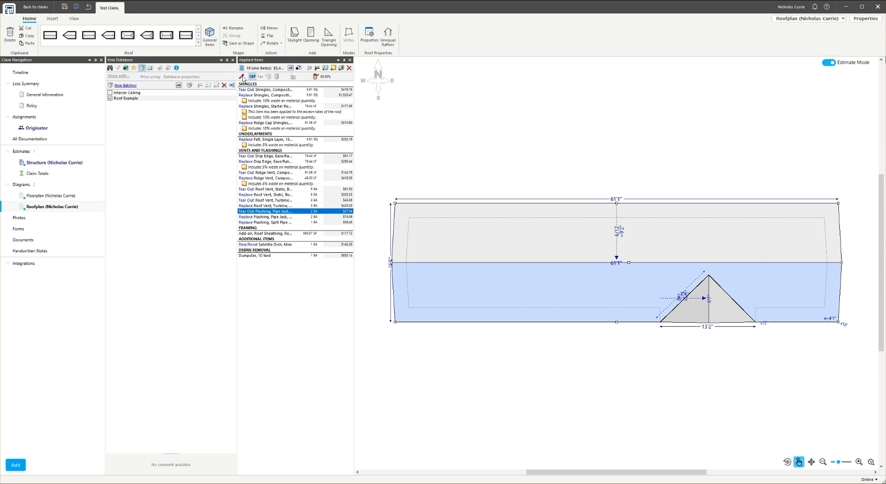
left_click(150, 67)
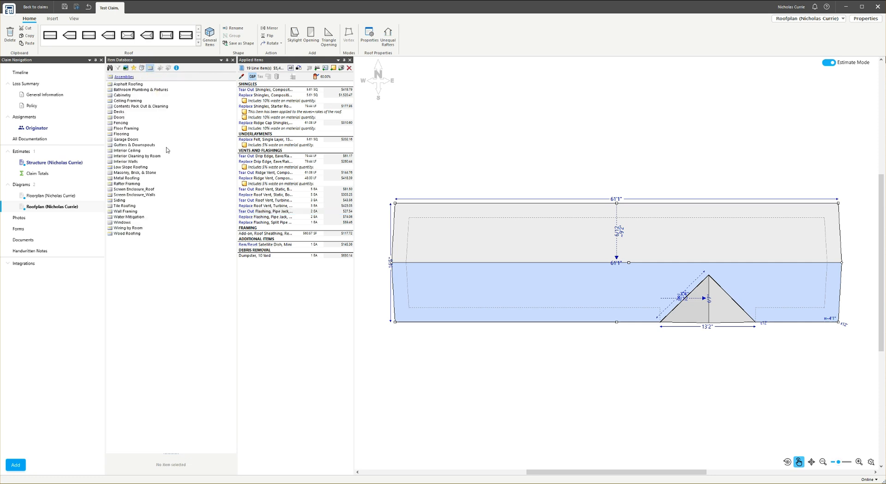